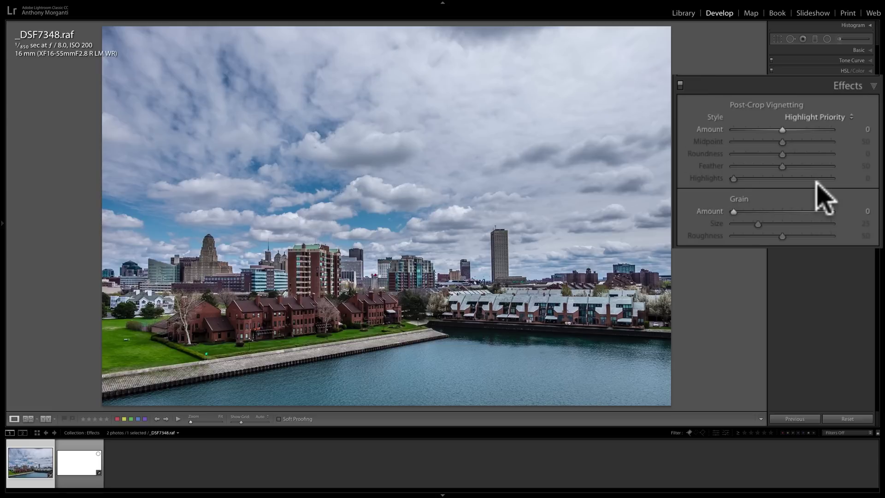
- Darken the photo's edges by setting the post-crop vignette Amount to -71
{"action": "mouse_move", "coordinate": [782, 129]}
{"action": "left_mouse_down"}
{"action": "mouse_move", "coordinate": [764, 130]}
{"action": "mouse_move", "coordinate": [800, 131]}
{"action": "mouse_move", "coordinate": [775, 131]}
{"action": "left_mouse_up"}
{"action": "double_click", "coordinate": [782, 130]}
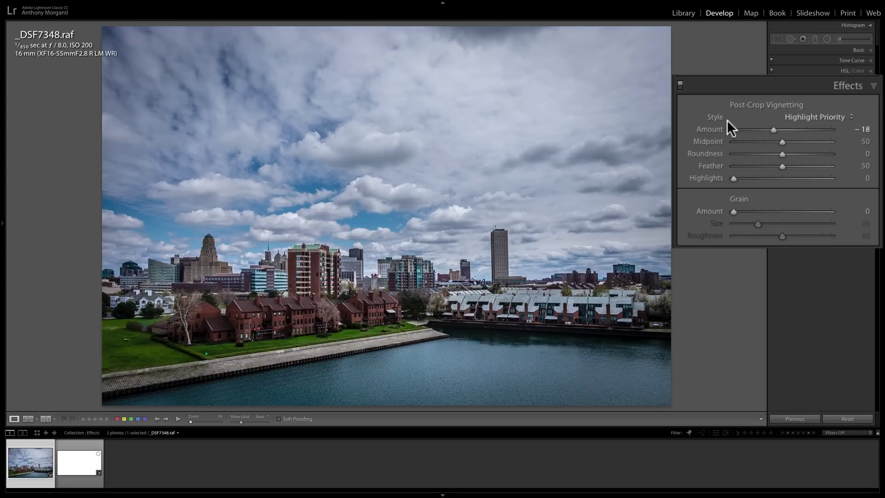
{"action": "left_click", "coordinate": [775, 131]}
{"action": "left_click_drag", "start_coordinate": [775, 132], "coordinate": [747, 133]}
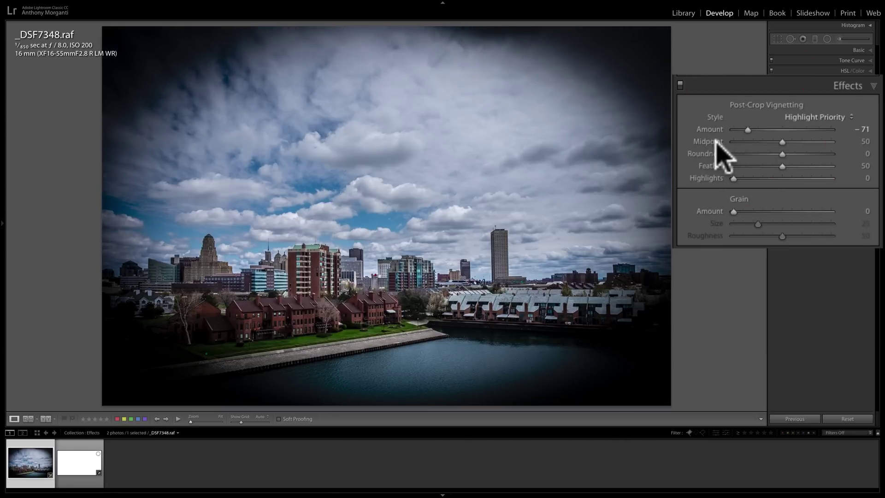
- Try the vignette's Midpoint at 4, and reset it to its default
{"action": "left_click_drag", "start_coordinate": [783, 142], "coordinate": [738, 144]}
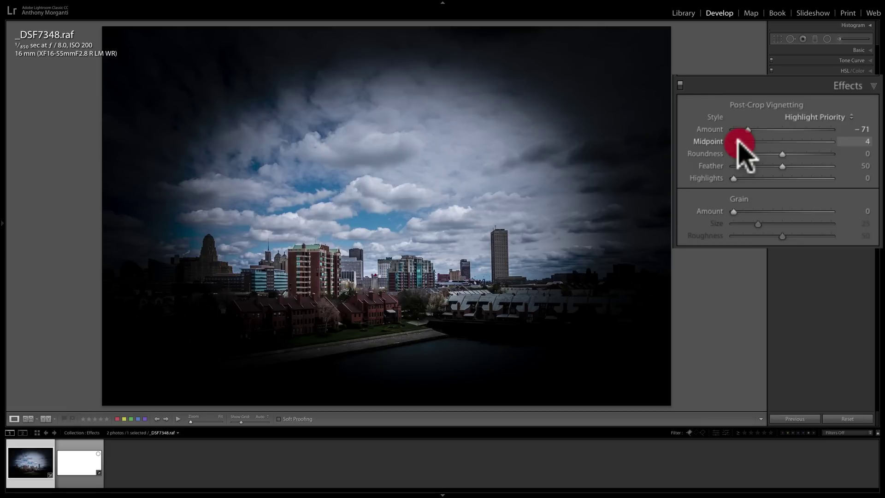
{"action": "left_click_drag", "start_coordinate": [738, 144], "coordinate": [775, 144]}
{"action": "double_click", "coordinate": [717, 143]}
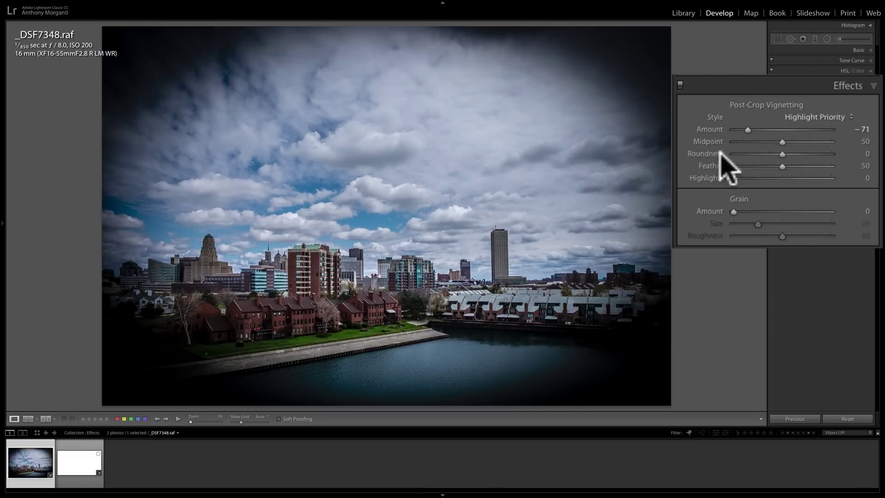
- Try the vignette's Roundness at -87, and reset it to its default
{"action": "left_click_drag", "start_coordinate": [782, 154], "coordinate": [737, 155]}
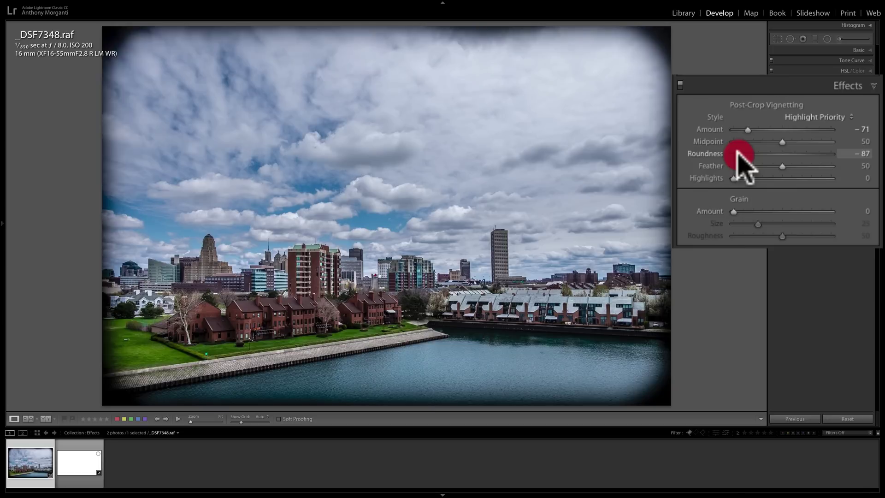
{"action": "left_click_drag", "start_coordinate": [738, 155], "coordinate": [768, 153]}
{"action": "double_click", "coordinate": [708, 153]}
- Try the vignette's Feather at 0 for a hard edge, and reset it to its default
{"action": "left_click_drag", "start_coordinate": [783, 165], "coordinate": [730, 167]}
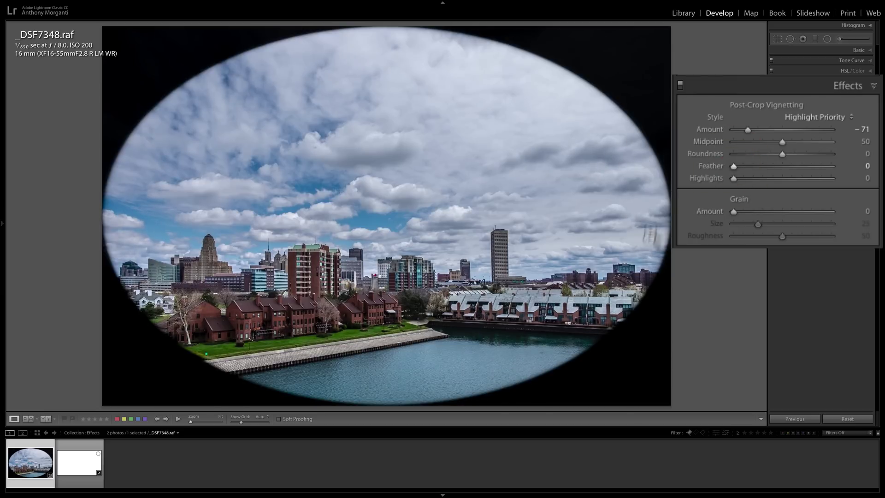
{"action": "left_click_drag", "start_coordinate": [734, 167], "coordinate": [782, 167]}
{"action": "double_click", "coordinate": [711, 166]}
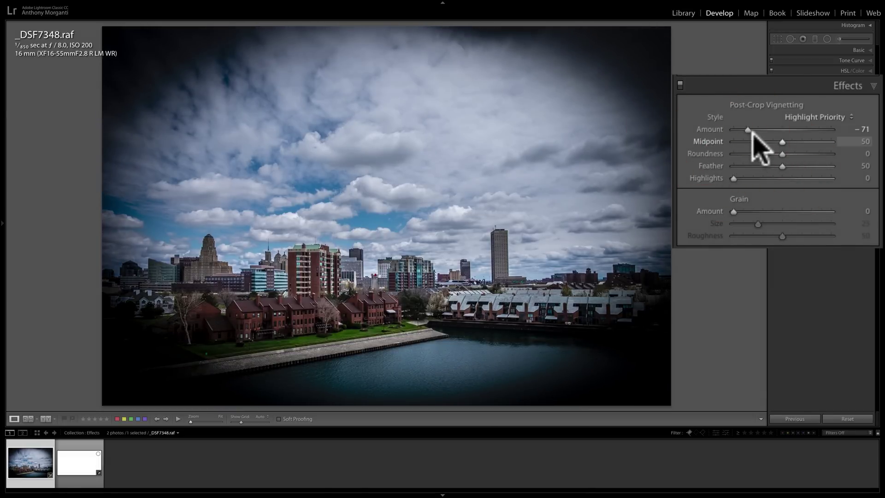
- Reduce the vignette to a subtle darkening with an Amount of -25
{"action": "left_click_drag", "start_coordinate": [755, 130], "coordinate": [785, 131]}
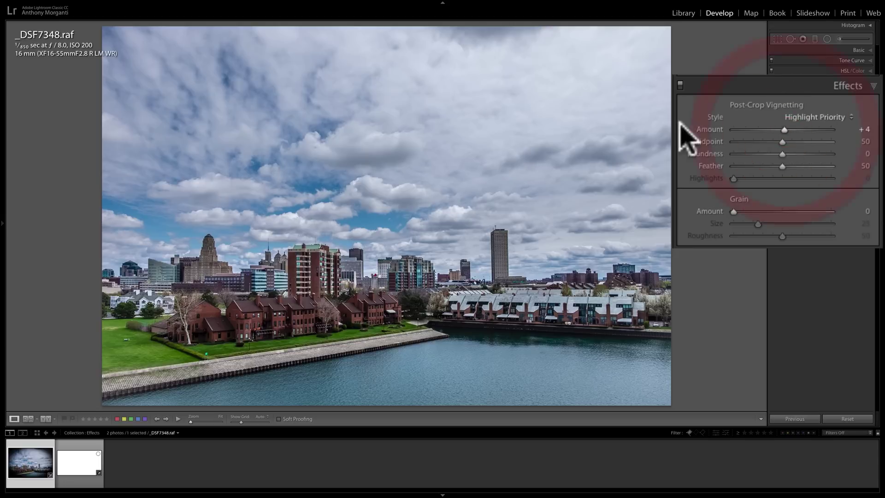
{"action": "left_click", "coordinate": [783, 131]}
{"action": "left_click_drag", "start_coordinate": [783, 132], "coordinate": [769, 131]}
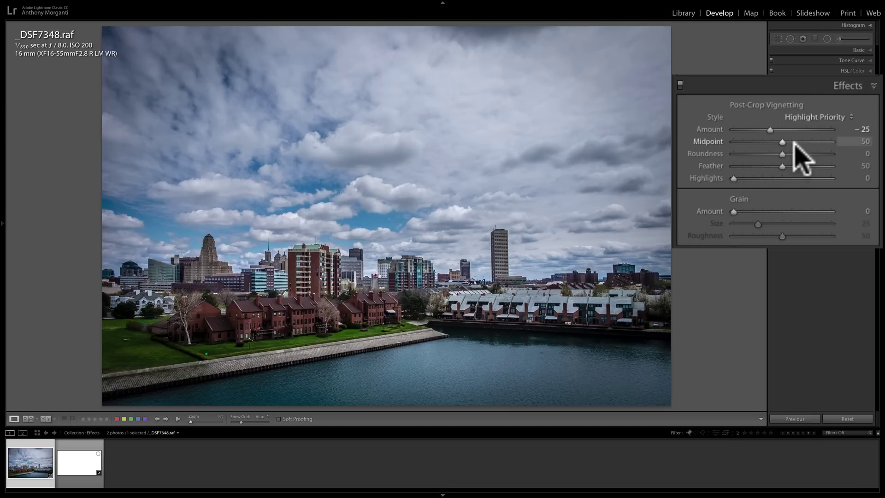
- Set the vignette's Midpoint to 34, Roundness to -25 and Feather to 44 while previewing the vignette at exaggerated strength
{"action": "key", "text": "alt"}
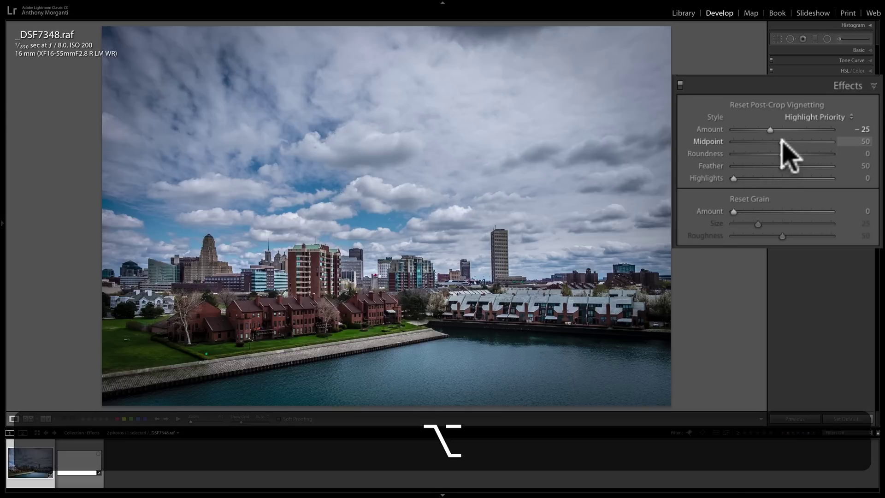
{"action": "left_click", "coordinate": [782, 141], "text": "alt"}
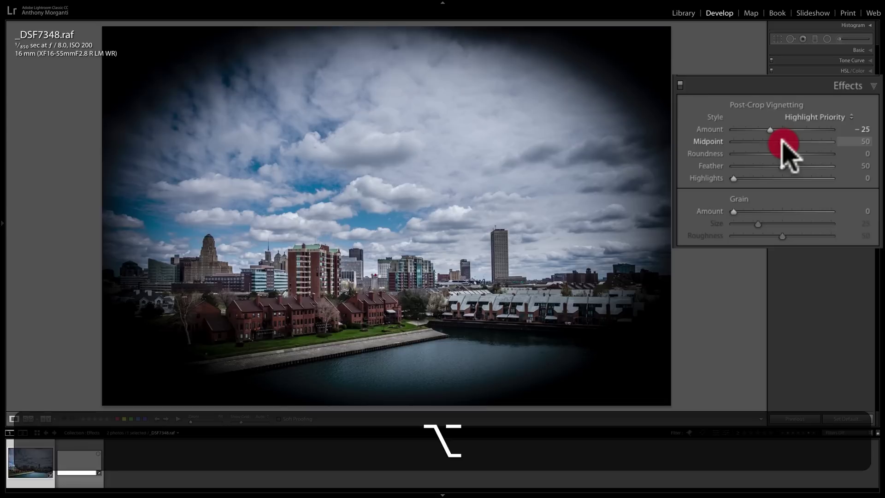
{"action": "left_click_drag", "start_coordinate": [782, 141], "coordinate": [767, 142]}
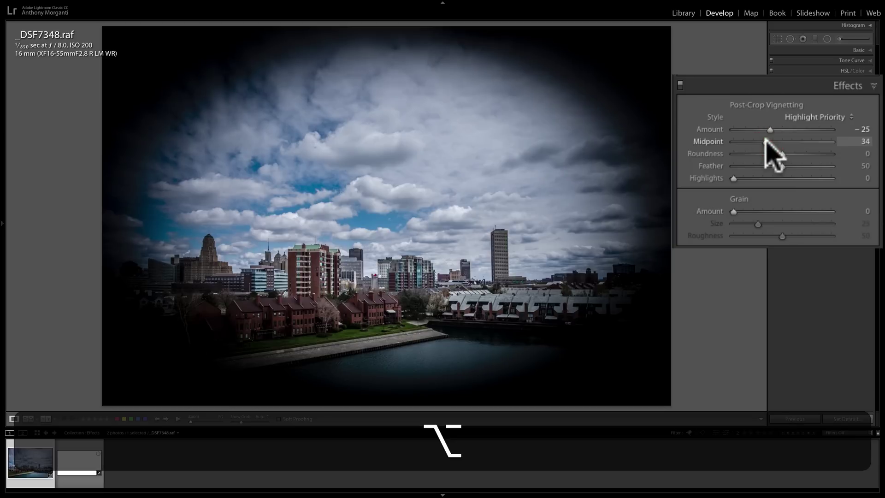
{"action": "left_click_drag", "start_coordinate": [766, 140], "coordinate": [766, 140]}
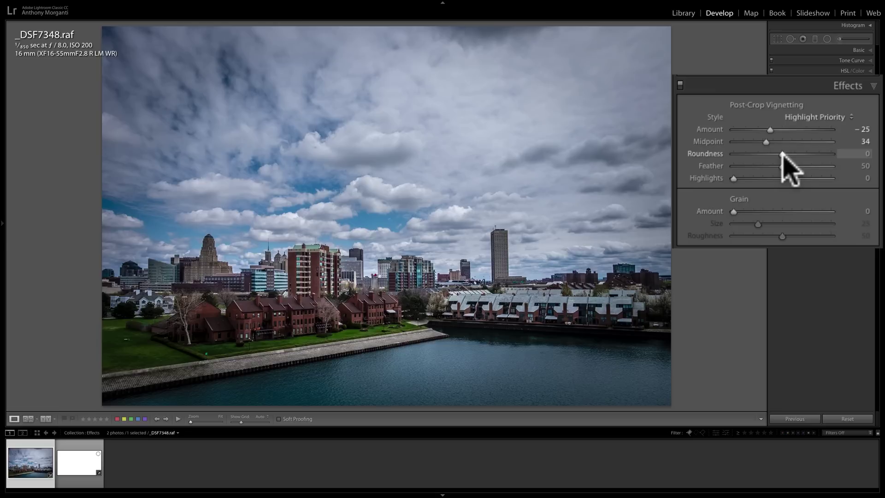
{"action": "key", "text": "alt"}
{"action": "mouse_move", "coordinate": [779, 153]}
{"action": "left_mouse_down"}
{"action": "mouse_move", "coordinate": [762, 155]}
{"action": "mouse_move", "coordinate": [794, 154]}
{"action": "mouse_move", "coordinate": [770, 155]}
{"action": "left_mouse_up"}
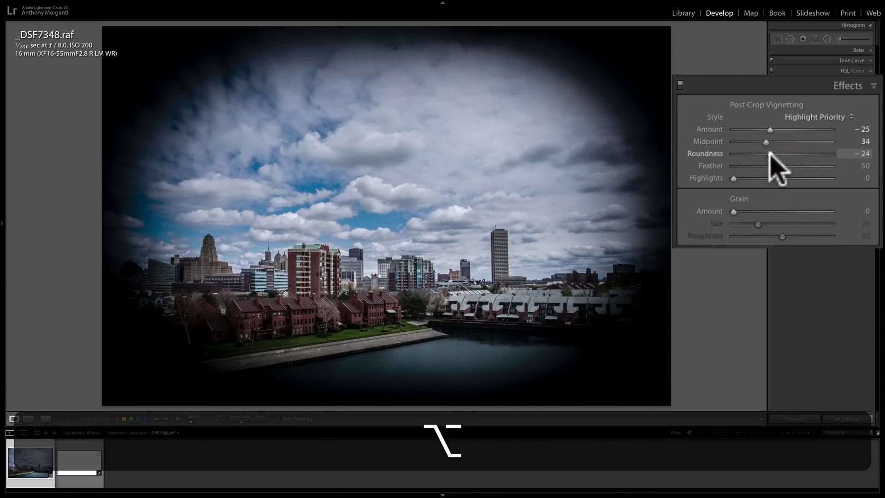
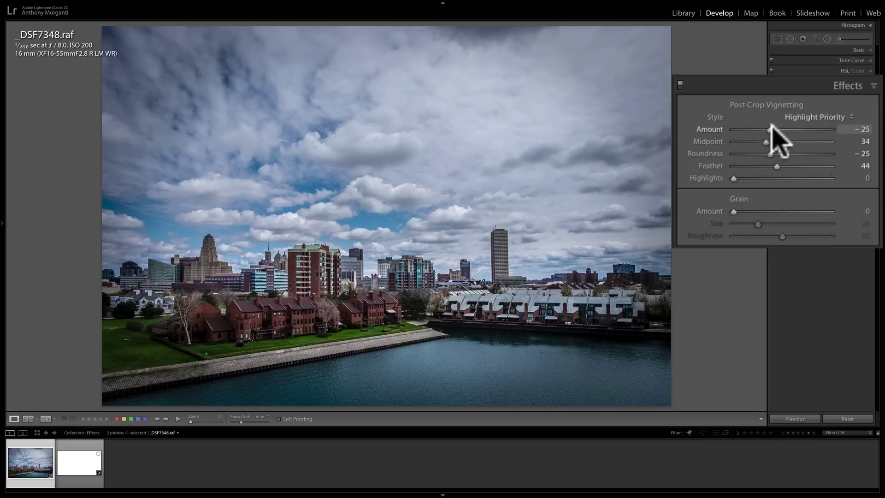
- Set the vignette's Amount to -45 and its Highlights to 23
{"action": "mouse_move", "coordinate": [771, 130]}
{"action": "left_mouse_down"}
{"action": "mouse_move", "coordinate": [756, 131]}
{"action": "mouse_move", "coordinate": [800, 131]}
{"action": "mouse_move", "coordinate": [759, 131]}
{"action": "left_mouse_up"}
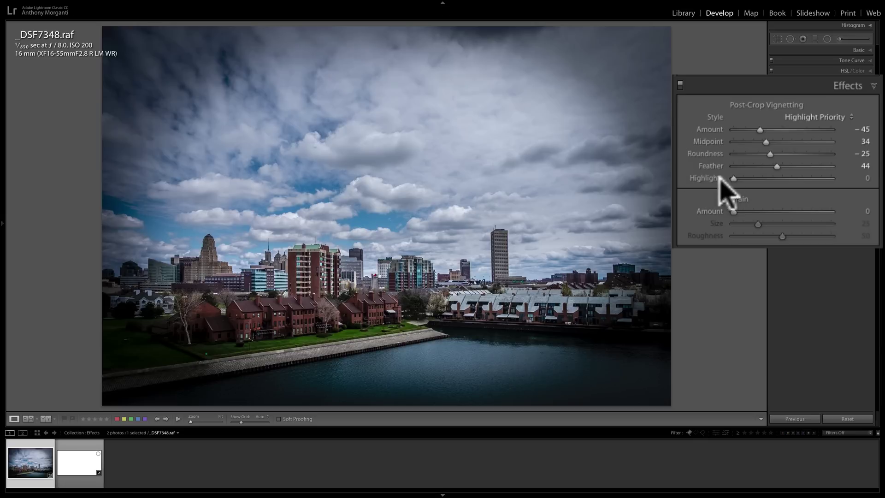
{"action": "left_click_drag", "start_coordinate": [733, 178], "coordinate": [771, 179]}
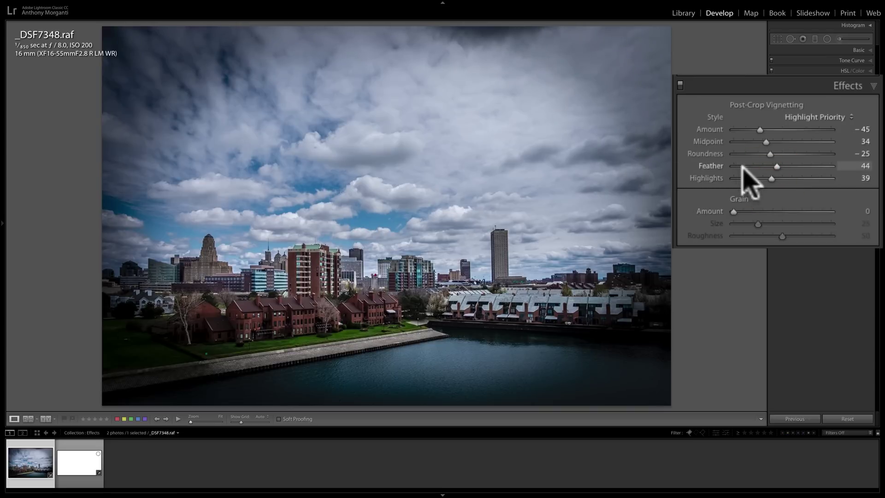
{"action": "mouse_move", "coordinate": [771, 179]}
{"action": "left_mouse_down"}
{"action": "mouse_move", "coordinate": [784, 178]}
{"action": "mouse_move", "coordinate": [755, 179]}
{"action": "left_mouse_up"}
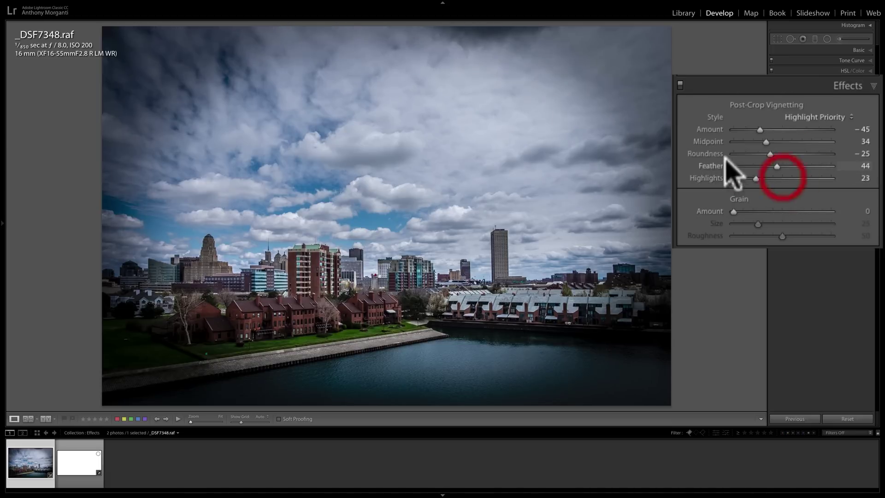
- Compare the Color Priority and Highlight Priority vignette styles, ending on Color Priority with Highlights at 41
{"action": "left_click", "coordinate": [833, 118]}
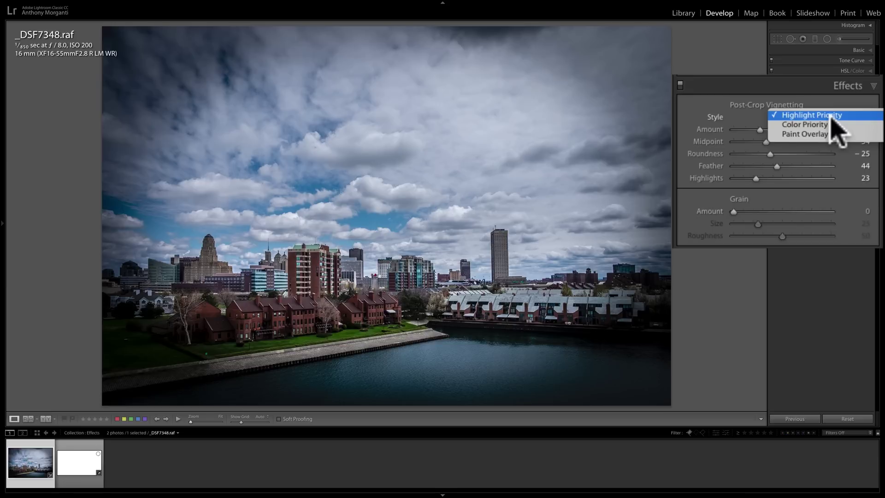
{"action": "left_click", "coordinate": [827, 125]}
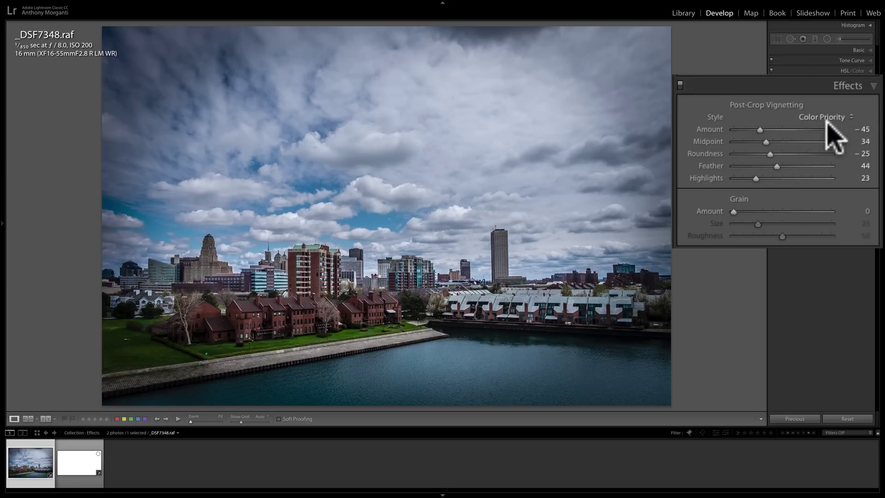
{"action": "left_click_drag", "start_coordinate": [829, 119], "coordinate": [832, 106]}
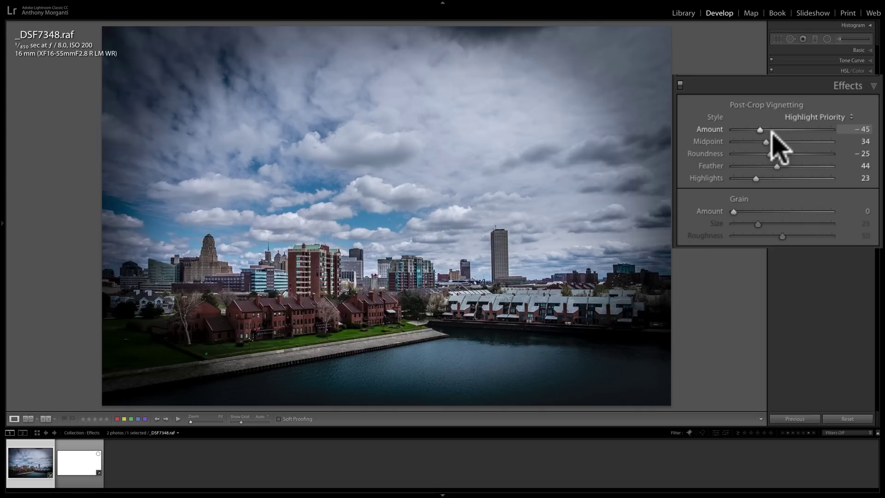
{"action": "left_click_drag", "start_coordinate": [818, 117], "coordinate": [812, 126]}
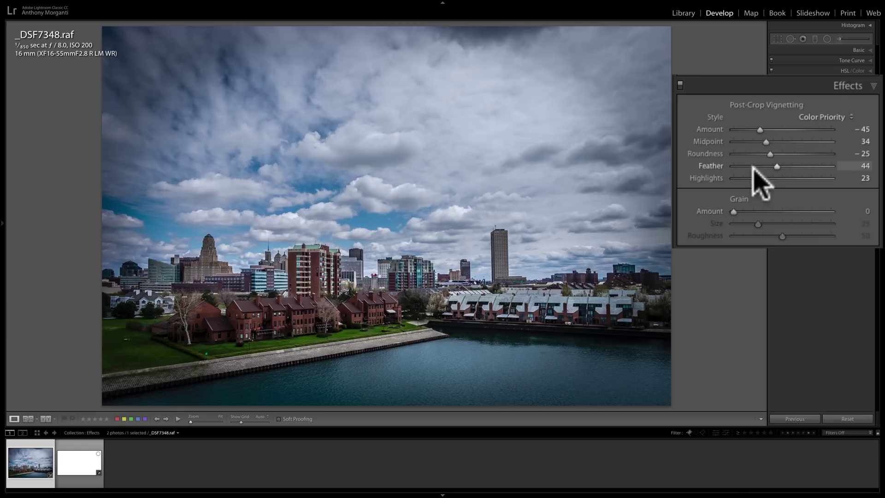
{"action": "left_click_drag", "start_coordinate": [756, 178], "coordinate": [779, 179]}
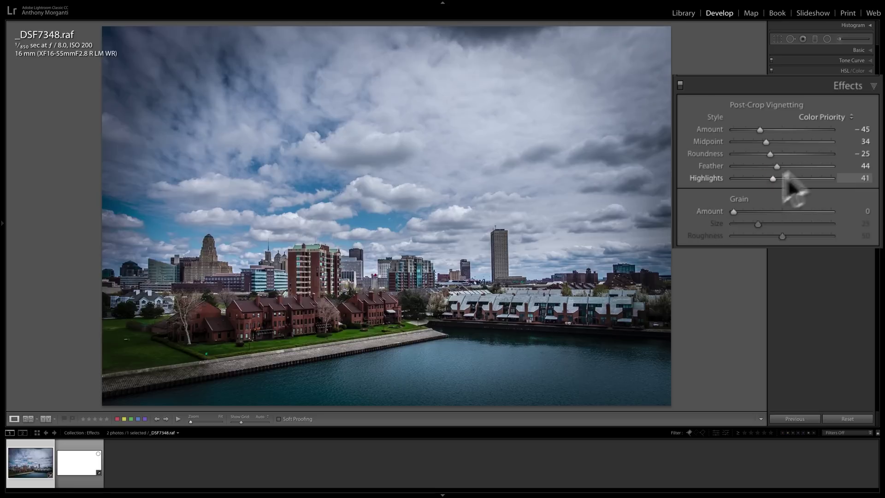
- Return the vignette to Highlight Priority with Amount at -25 and Highlights at 0
{"action": "left_click", "coordinate": [836, 122]}
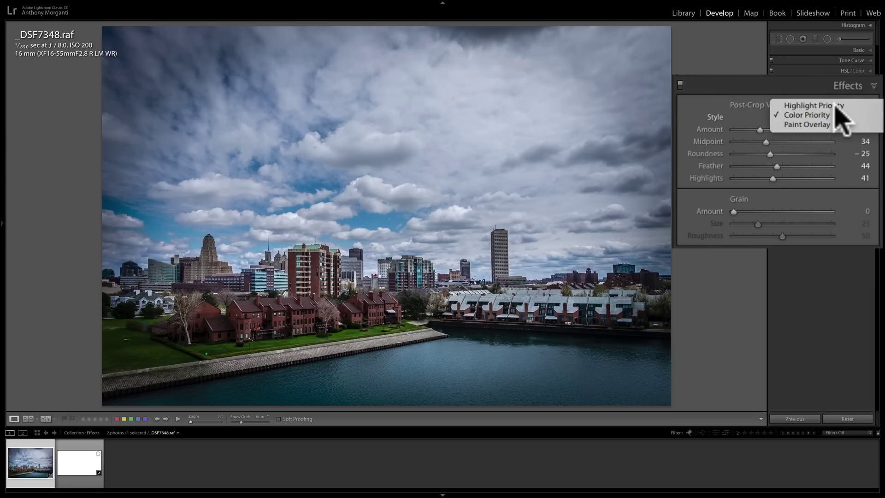
{"action": "left_click", "coordinate": [835, 106]}
{"action": "left_click_drag", "start_coordinate": [760, 129], "coordinate": [768, 130]}
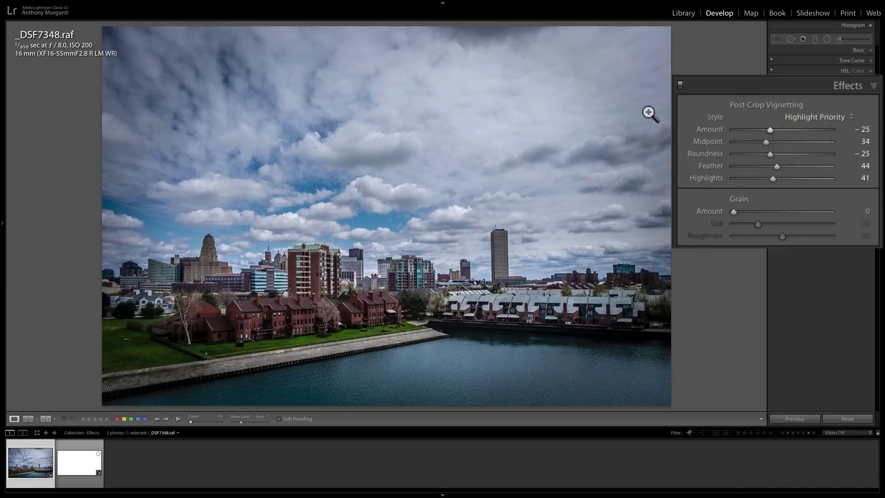
{"action": "left_click_drag", "start_coordinate": [773, 179], "coordinate": [733, 178]}
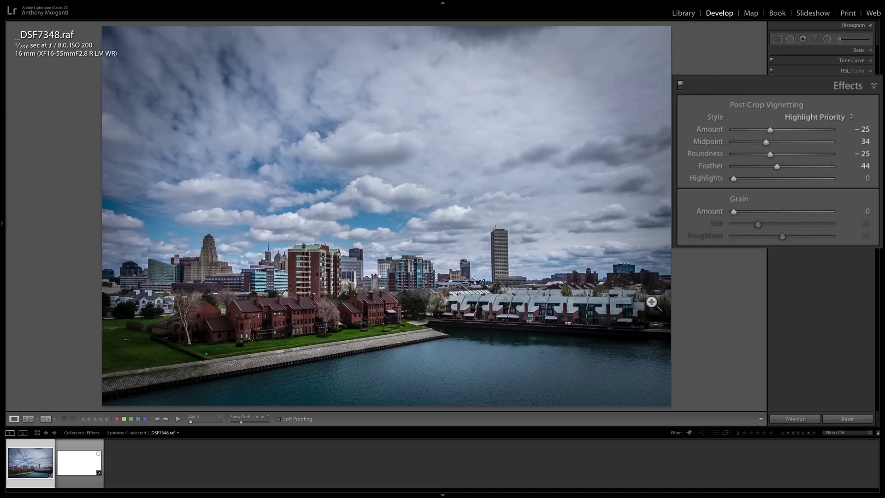
- Change the vignette style to Color Priority for comparison, and finally to Paint Overlay
{"action": "left_click", "coordinate": [846, 118]}
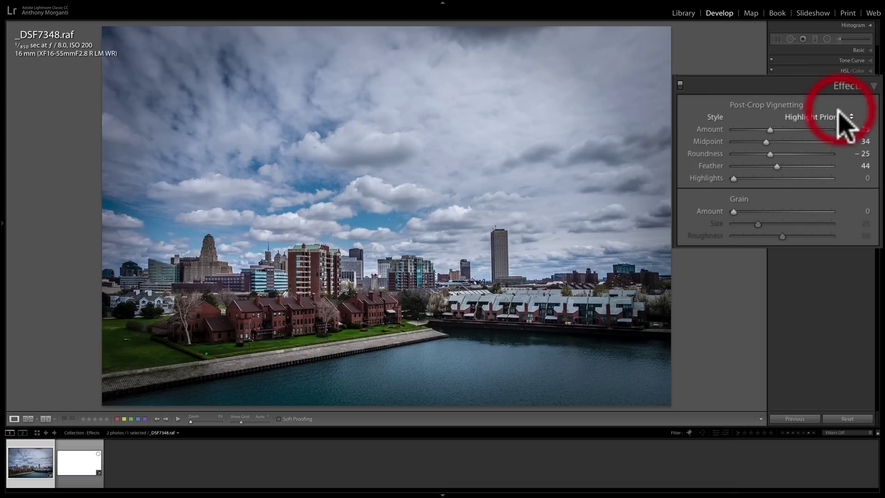
{"action": "left_click", "coordinate": [828, 124]}
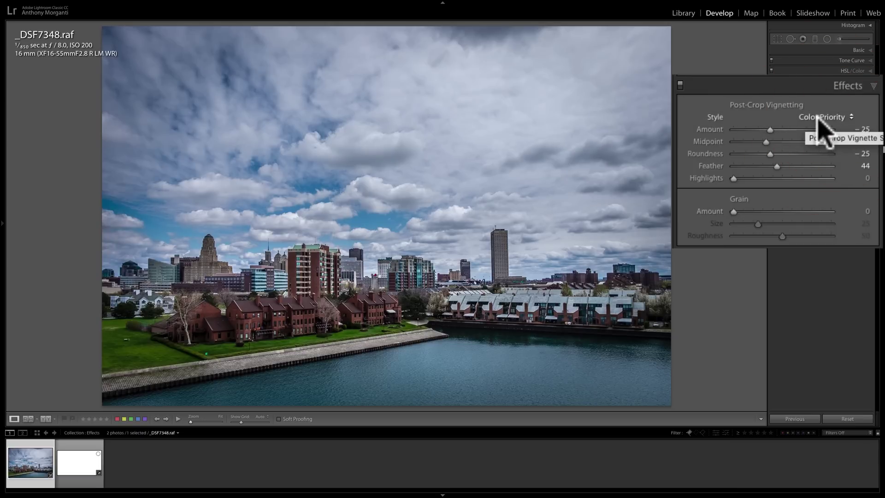
{"action": "left_click", "coordinate": [817, 118]}
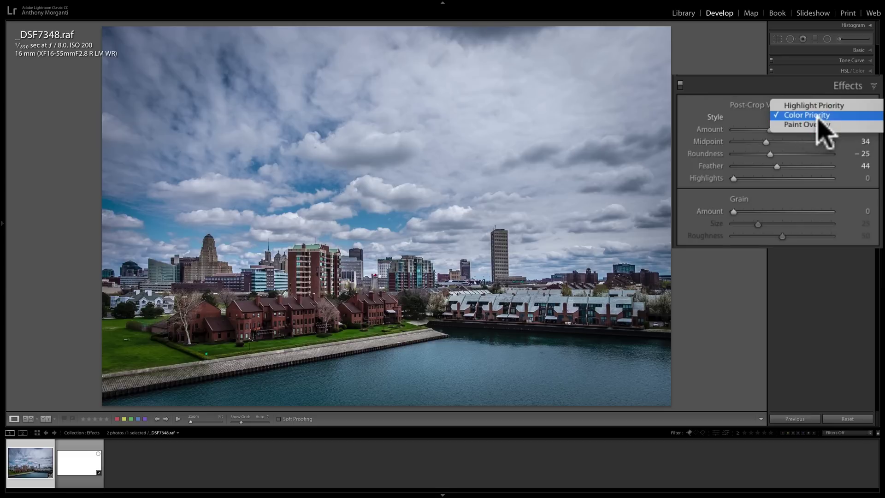
{"action": "left_click", "coordinate": [815, 125]}
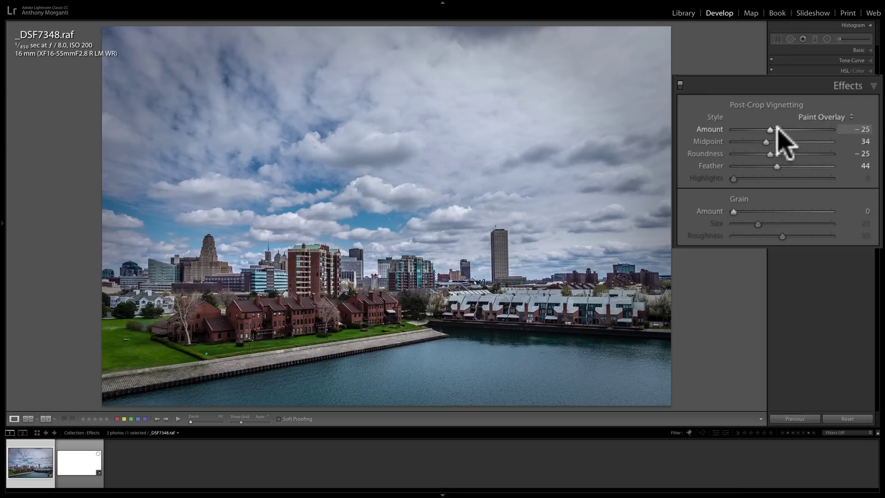
- Try the Paint Overlay vignette at Amounts of -81 and +50, and settle on -43
{"action": "left_click_drag", "start_coordinate": [768, 129], "coordinate": [743, 130]}
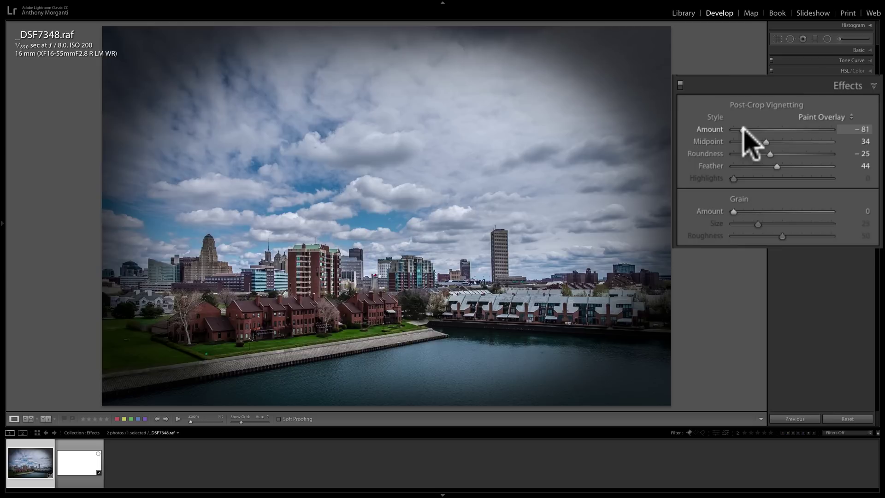
{"action": "left_click", "coordinate": [835, 117]}
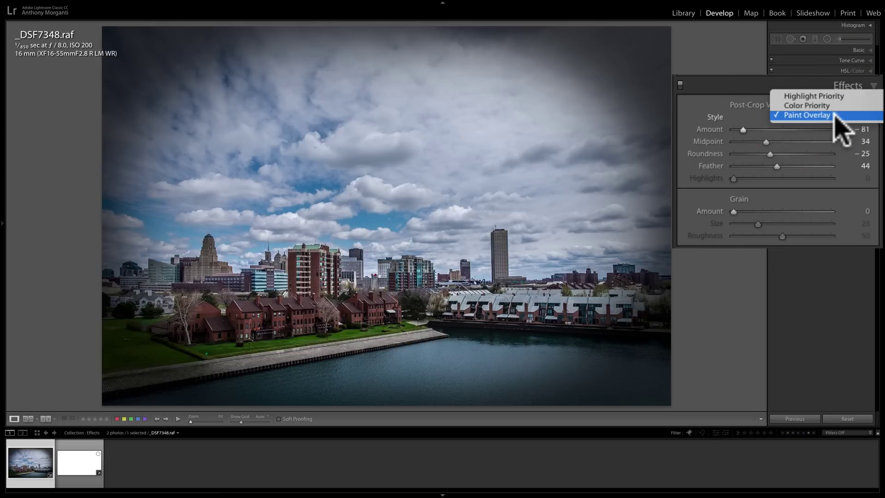
{"action": "left_click", "coordinate": [753, 121]}
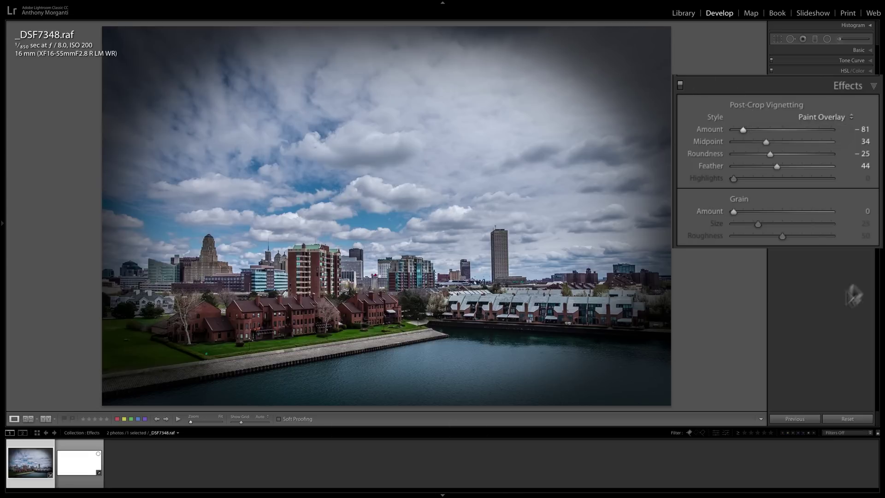
{"action": "mouse_move", "coordinate": [742, 130]}
{"action": "left_mouse_down"}
{"action": "mouse_move", "coordinate": [818, 131]}
{"action": "mouse_move", "coordinate": [756, 131]}
{"action": "mouse_move", "coordinate": [807, 130]}
{"action": "left_mouse_up"}
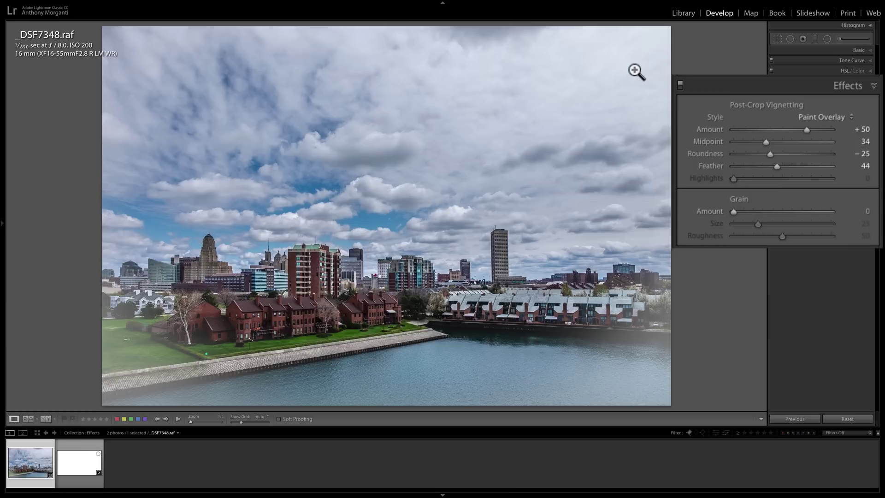
{"action": "left_click_drag", "start_coordinate": [806, 129], "coordinate": [760, 130]}
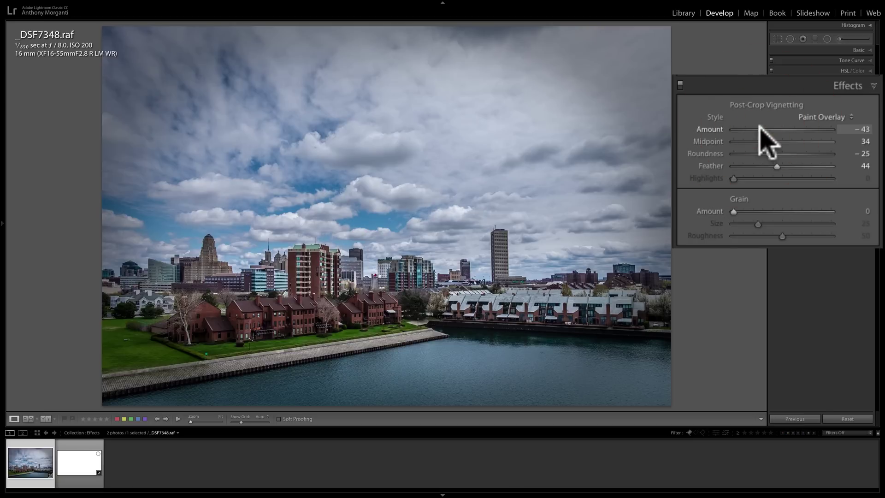
- Change the vignette style to Highlight Priority and reset all post-crop vignetting values to their defaults
{"action": "left_click", "coordinate": [802, 117]}
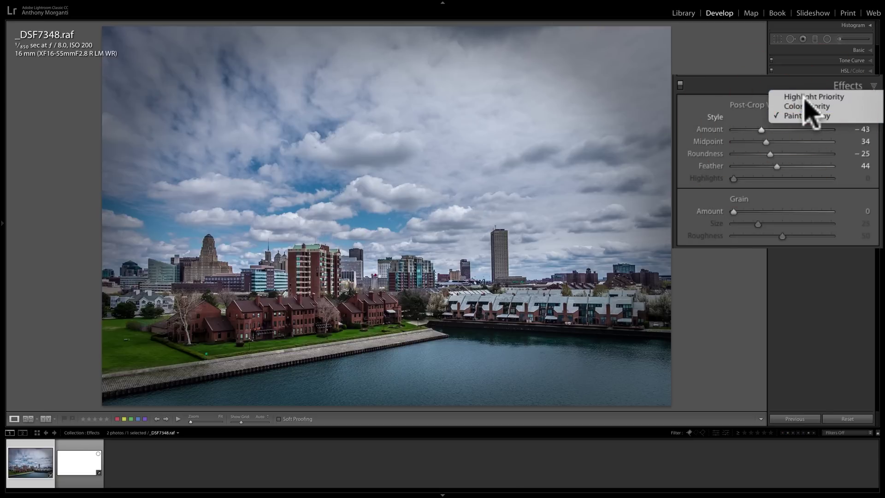
{"action": "left_click", "coordinate": [809, 94]}
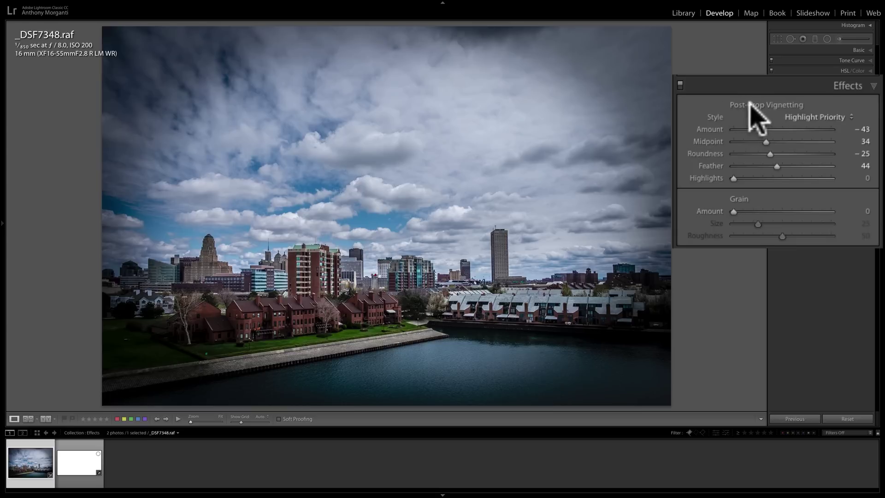
{"action": "double_click", "coordinate": [767, 106]}
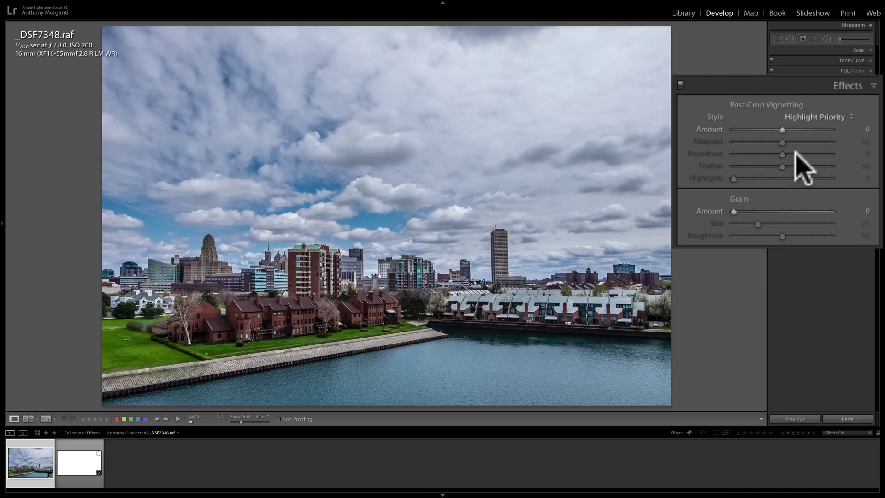
- Apply a subtle post-crop vignette with Amount at -17 and Midpoint at 61
{"action": "left_click_drag", "start_coordinate": [782, 129], "coordinate": [773, 131]}
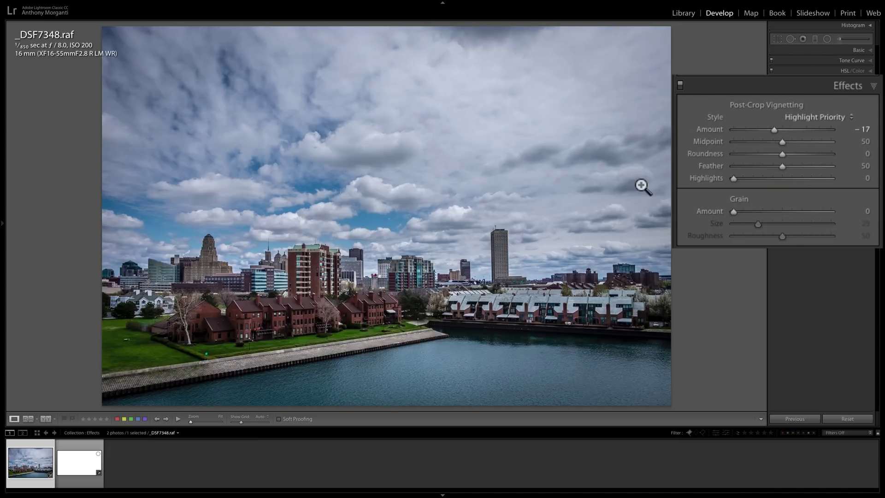
{"action": "left_click", "coordinate": [782, 141]}
{"action": "mouse_move", "coordinate": [782, 140]}
{"action": "left_mouse_down"}
{"action": "mouse_move", "coordinate": [802, 142]}
{"action": "mouse_move", "coordinate": [693, 143]}
{"action": "mouse_move", "coordinate": [791, 142]}
{"action": "left_mouse_up"}
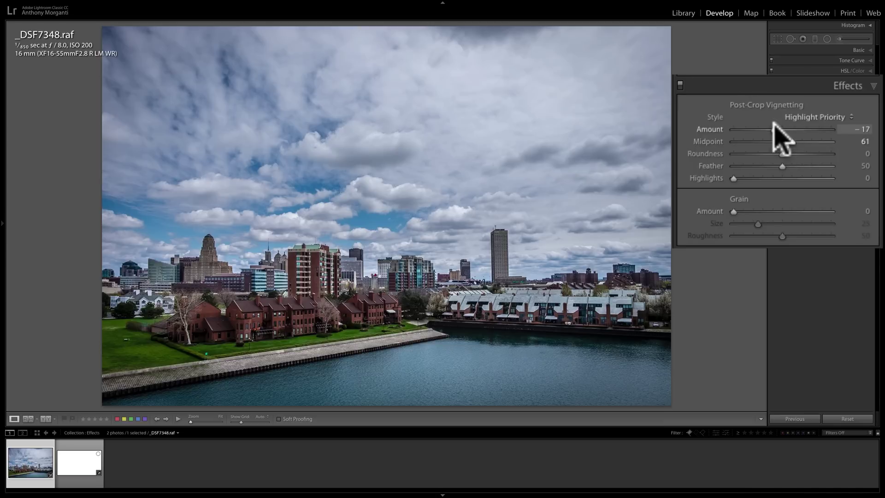
{"action": "mouse_move", "coordinate": [774, 129]}
{"action": "left_mouse_down"}
{"action": "mouse_move", "coordinate": [796, 130]}
{"action": "mouse_move", "coordinate": [773, 128]}
{"action": "left_mouse_up"}
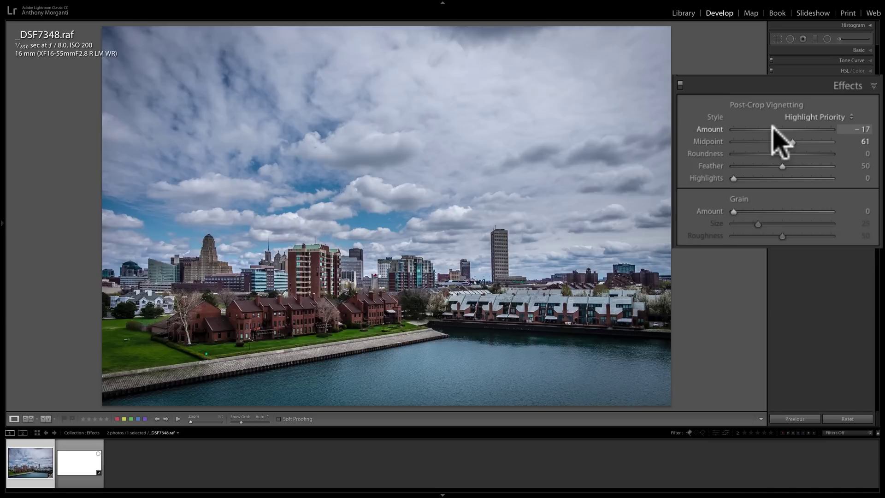
{"action": "left_click", "coordinate": [773, 129]}
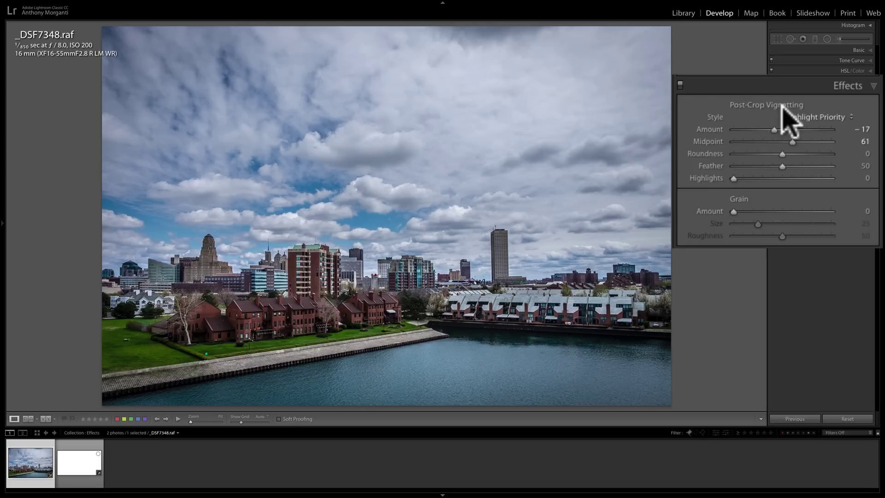
- Test the post-crop vignette at Amount -75 on a crop of the photo's lower-left area, undoing the crop and resetting the Amount to 0
{"action": "left_click_drag", "start_coordinate": [775, 129], "coordinate": [745, 130]}
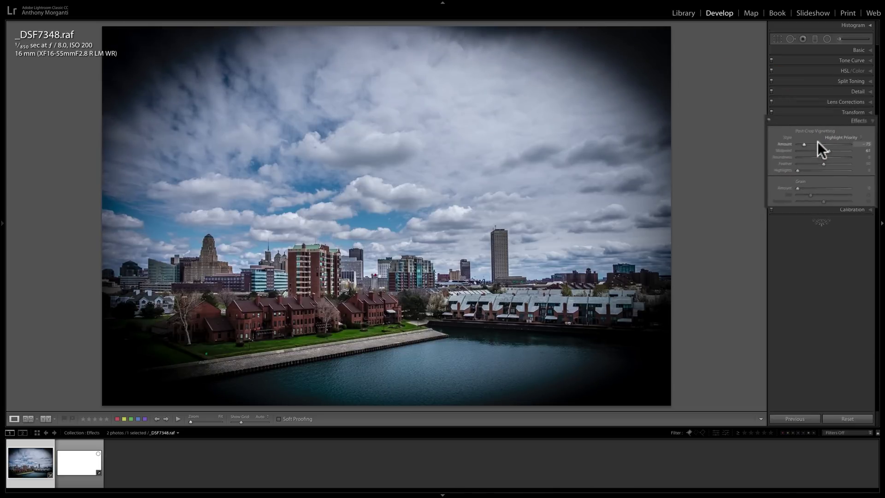
{"action": "left_click", "coordinate": [778, 39]}
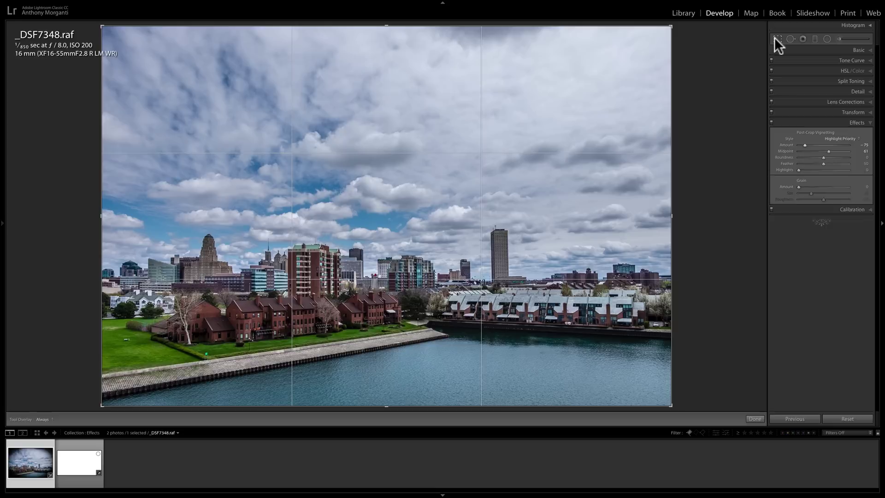
{"action": "left_click_drag", "start_coordinate": [670, 25], "coordinate": [553, 105]}
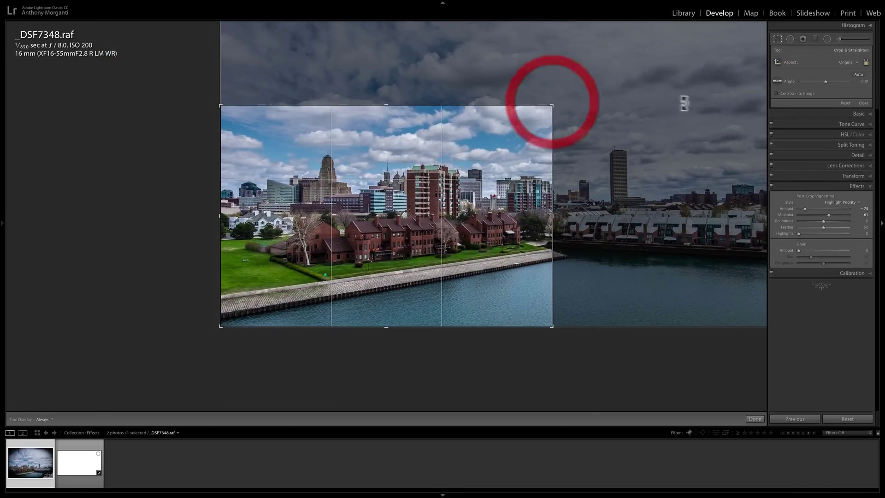
{"action": "left_click", "coordinate": [755, 419]}
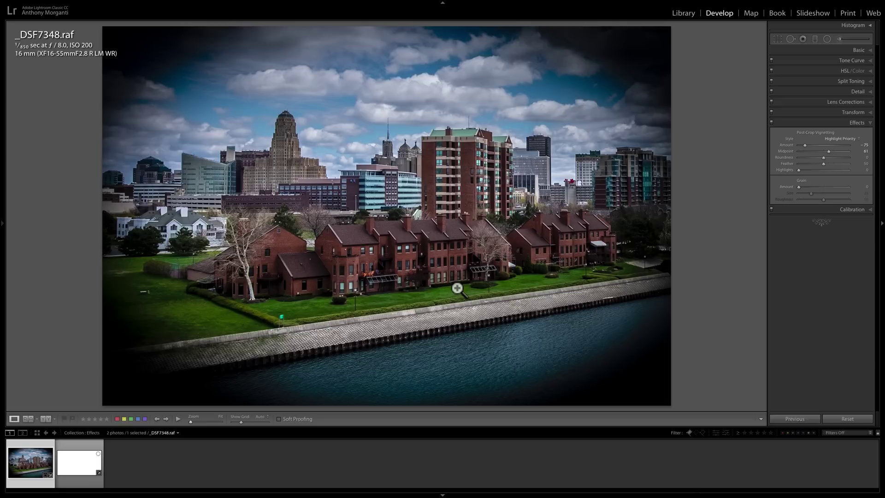
{"action": "key", "text": "super+z"}
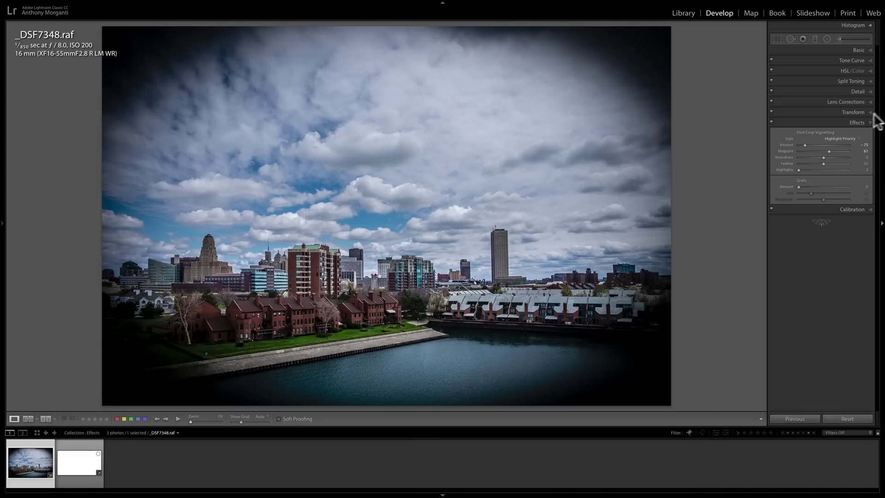
{"action": "double_click", "coordinate": [785, 142]}
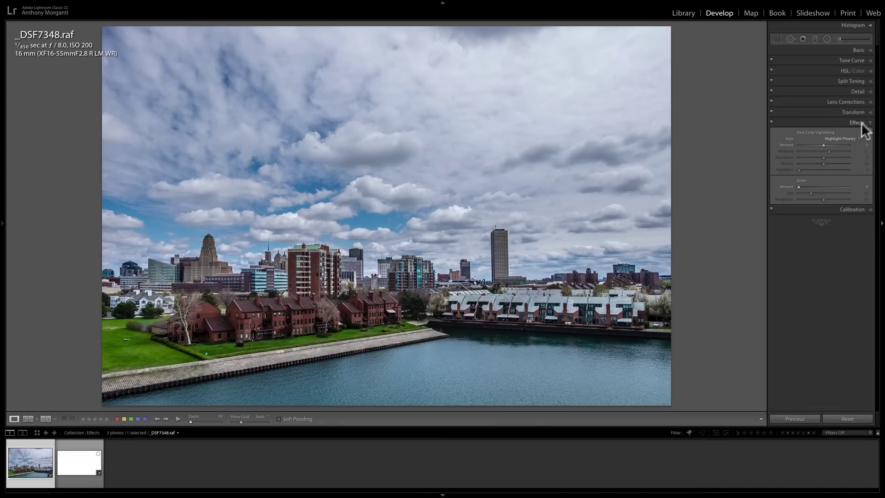
{"action": "left_click", "coordinate": [861, 122]}
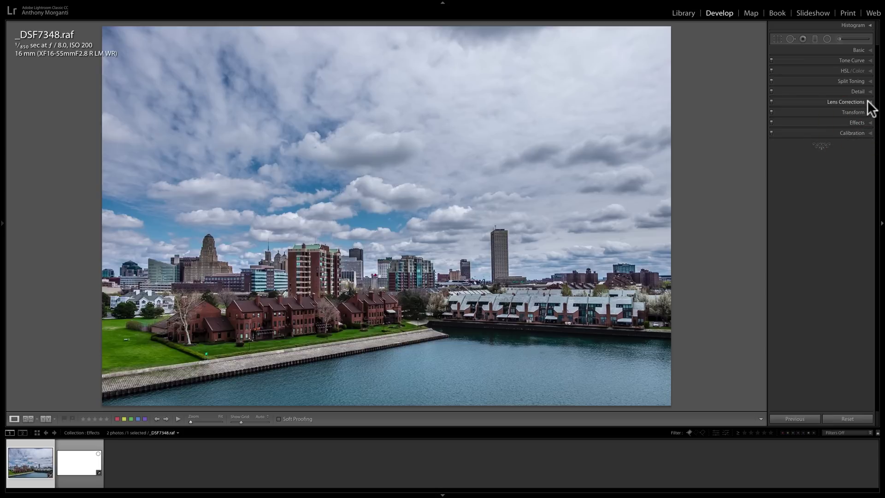
- Set the manual Lens Corrections vignetting to Amount -100 and Midpoint 14
{"action": "left_click", "coordinate": [867, 102]}
{"action": "left_click", "coordinate": [831, 112]}
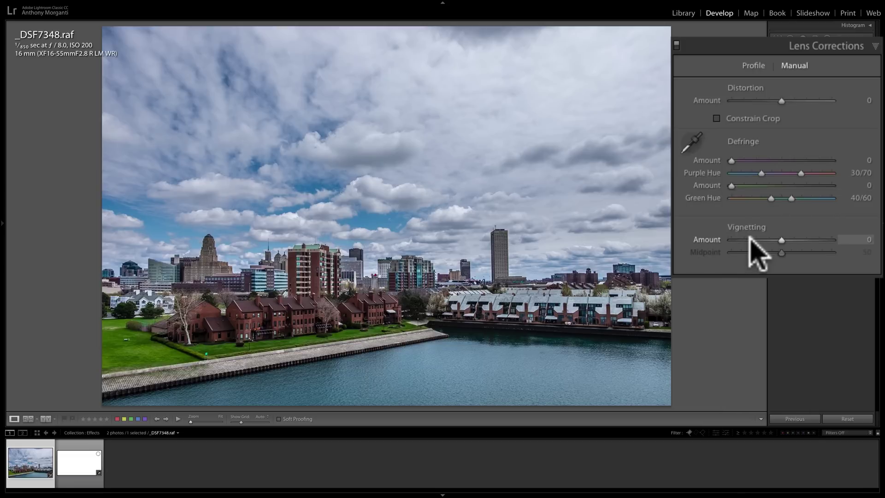
{"action": "left_click_drag", "start_coordinate": [782, 240], "coordinate": [706, 245]}
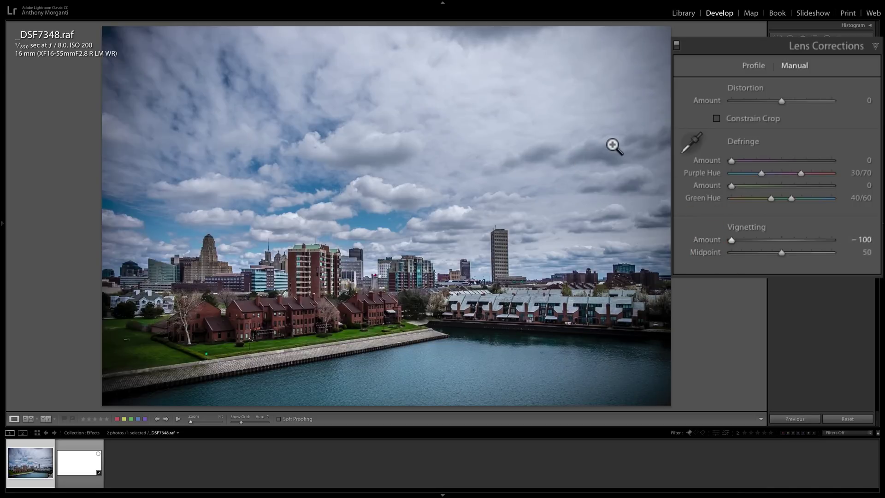
{"action": "left_click_drag", "start_coordinate": [782, 252], "coordinate": [745, 252]}
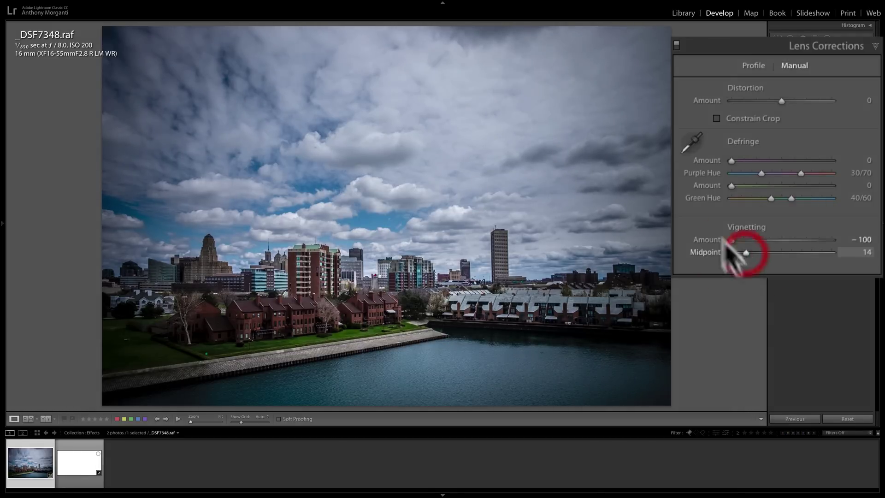
- Crop the photo to its lower-left area with the lens vignetting applied
{"action": "left_click", "coordinate": [777, 39]}
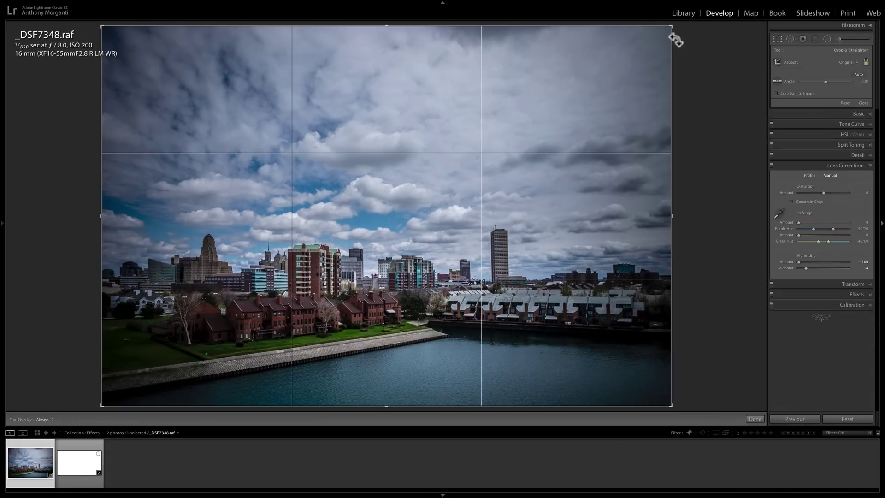
{"action": "left_click_drag", "start_coordinate": [659, 34], "coordinate": [546, 93]}
{"action": "key", "text": "Return"}
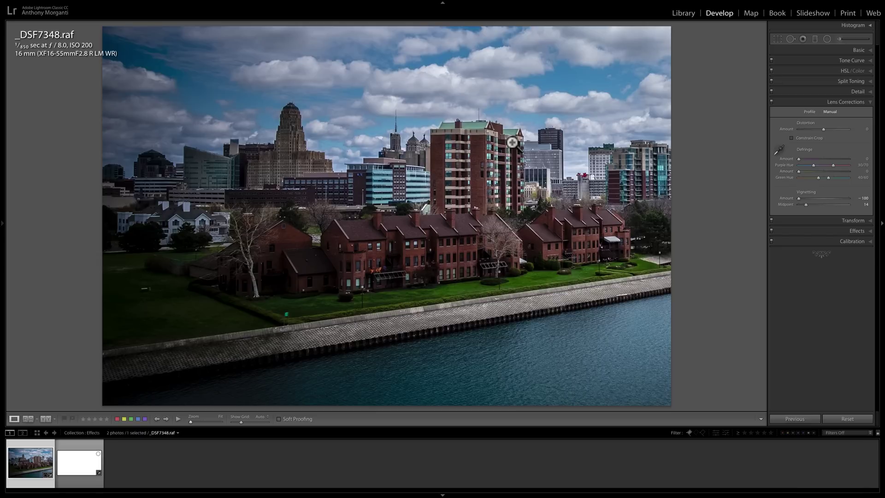
- Reset the lens vignetting and extend the crop back to the full photo frame
{"action": "double_click", "coordinate": [804, 191]}
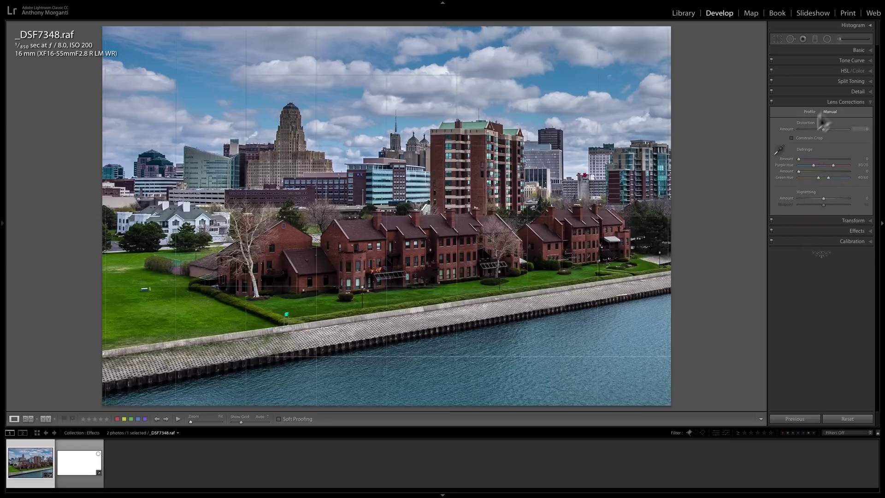
{"action": "left_click", "coordinate": [777, 38]}
{"action": "left_click_drag", "start_coordinate": [548, 108], "coordinate": [731, 24]}
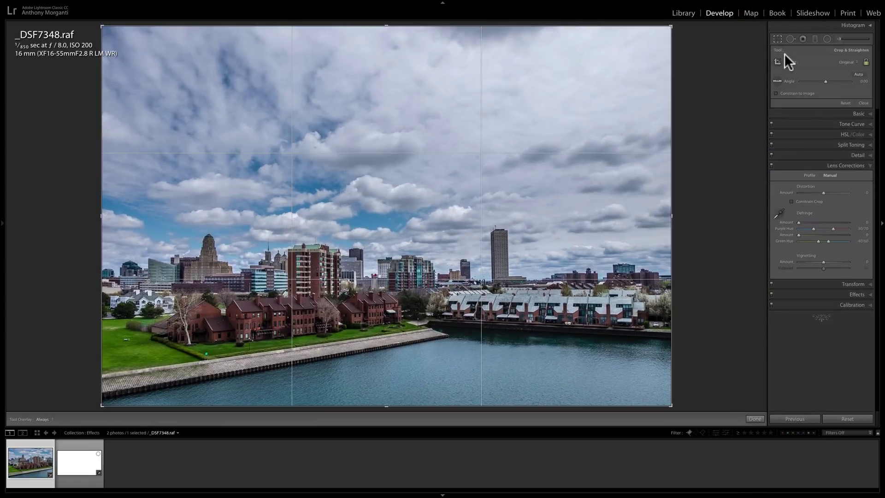
{"action": "left_click", "coordinate": [778, 38]}
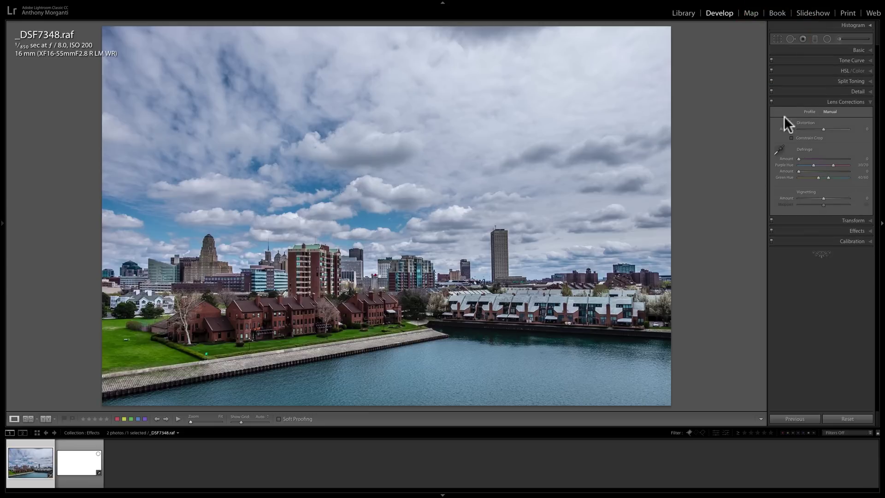
- Return to the Effects settings and raise the grain Amount to 100
{"action": "left_click", "coordinate": [846, 102]}
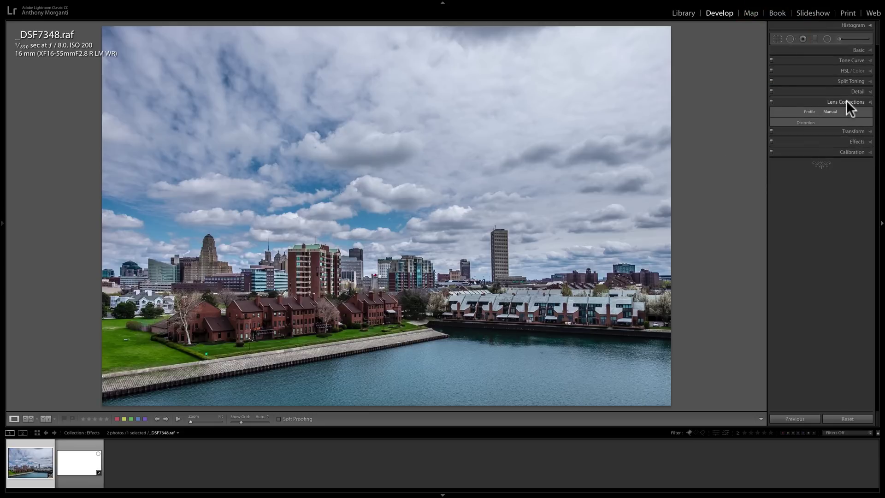
{"action": "left_click", "coordinate": [853, 122]}
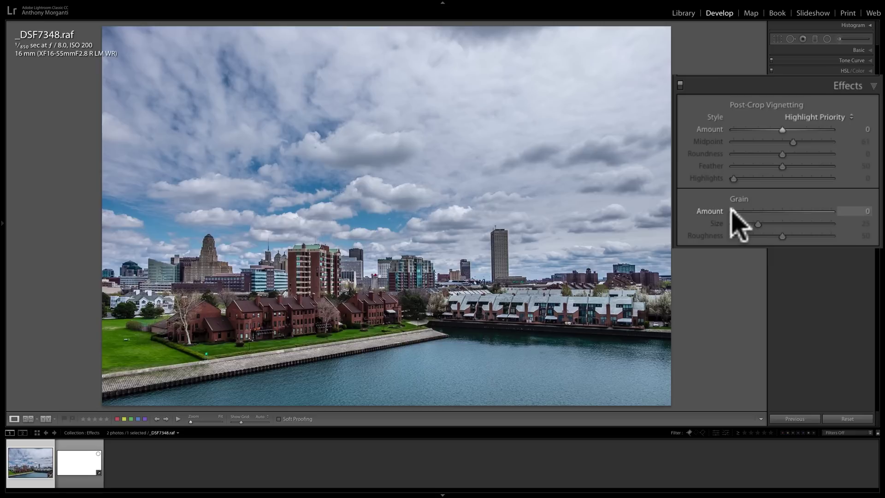
{"action": "left_click_drag", "start_coordinate": [733, 212], "coordinate": [880, 215]}
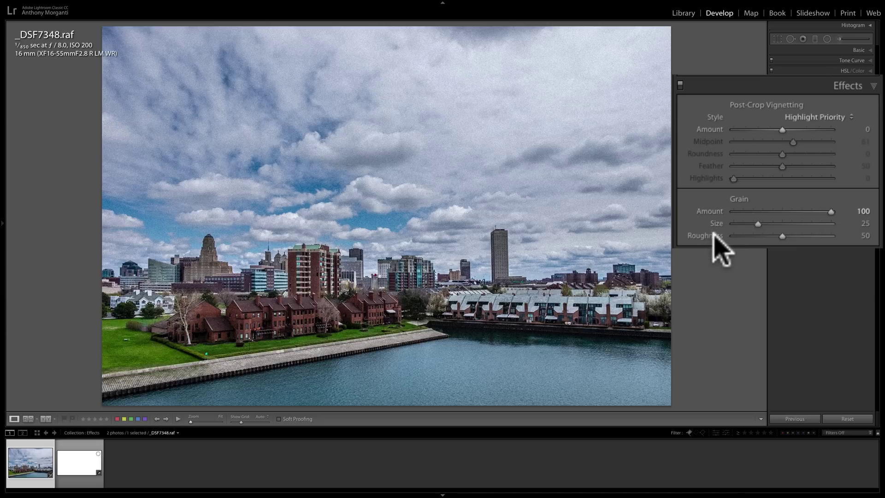
- Compare the grain at Sizes of 100 and 0, and settle on 98
{"action": "left_click_drag", "start_coordinate": [754, 224], "coordinate": [865, 224]}
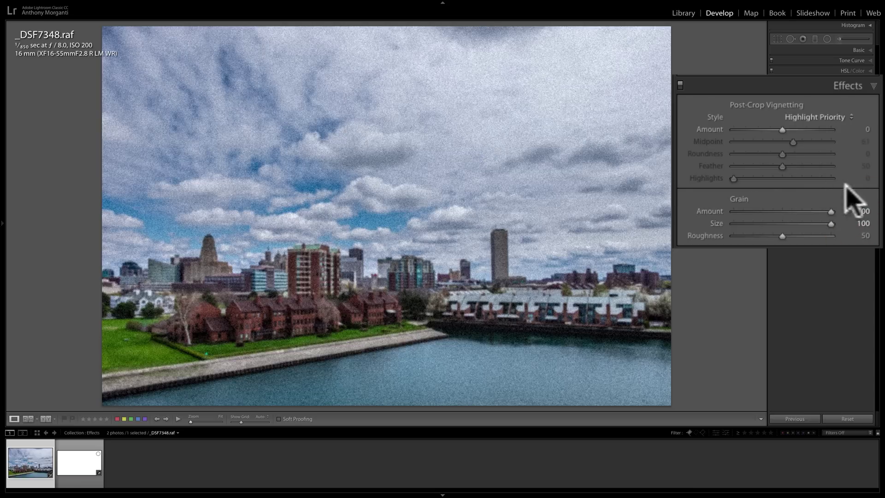
{"action": "left_click_drag", "start_coordinate": [831, 224], "coordinate": [685, 230]}
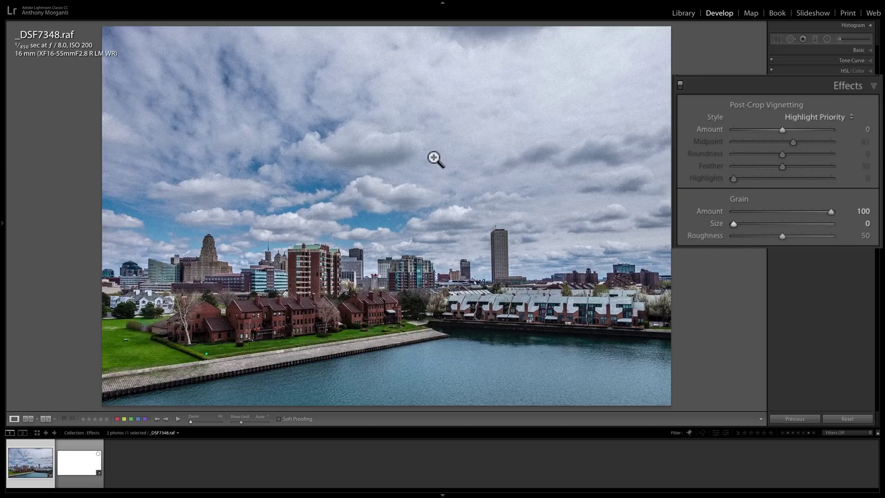
{"action": "left_click_drag", "start_coordinate": [733, 224], "coordinate": [829, 225]}
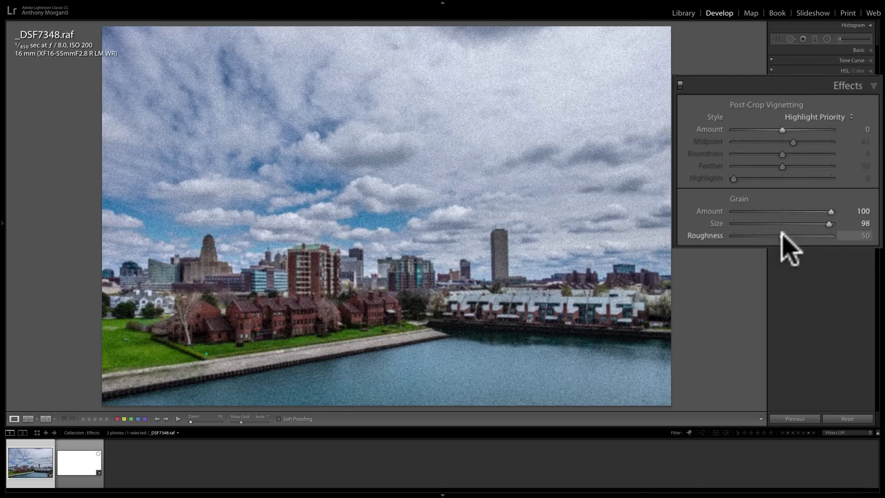
- Set the grain Roughness to 0 and Size to 100, and inspect the grain in the clouds at 1:1 zoom
{"action": "left_click_drag", "start_coordinate": [782, 235], "coordinate": [720, 237]}
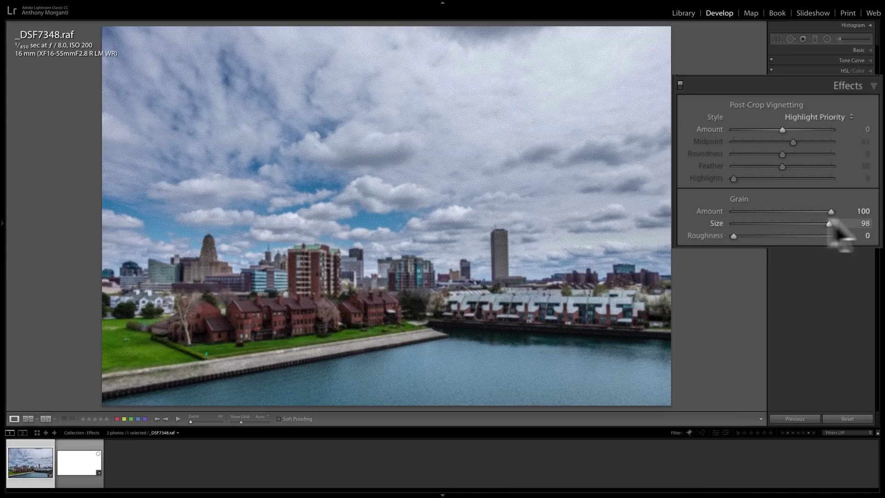
{"action": "left_click_drag", "start_coordinate": [828, 223], "coordinate": [840, 224]}
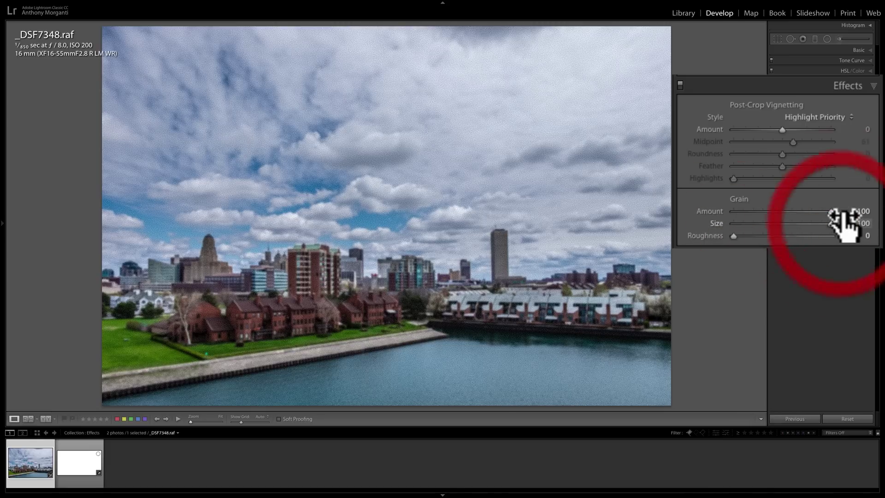
{"action": "left_click", "coordinate": [430, 148]}
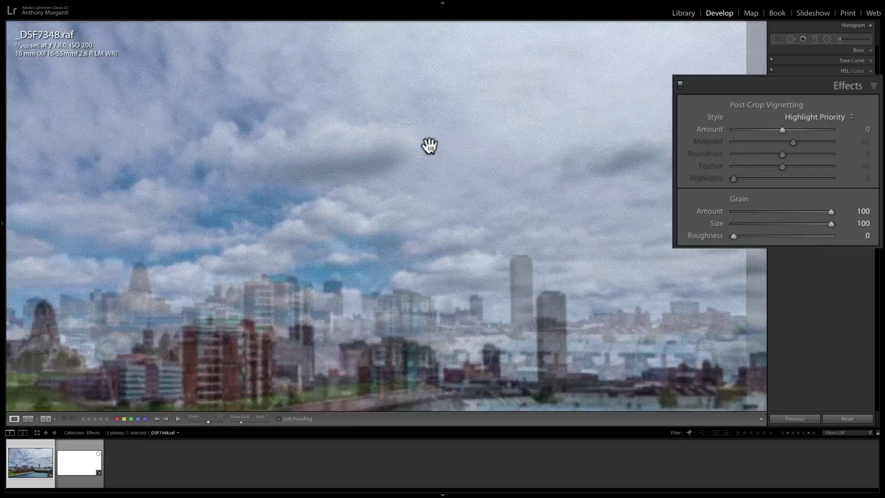
{"action": "left_click", "coordinate": [429, 148]}
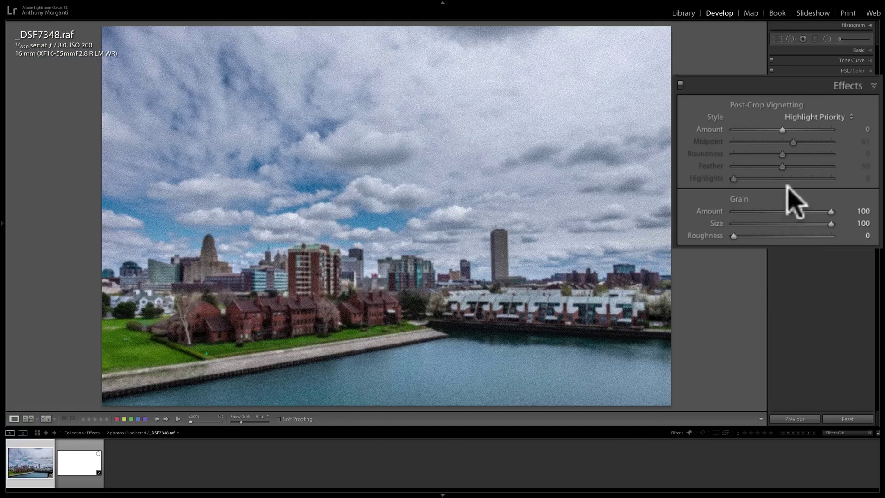
- Try a grain Size of 42 with Roughness at 45, and reset all grain values
{"action": "left_click_drag", "start_coordinate": [830, 225], "coordinate": [775, 224]}
{"action": "left_click", "coordinate": [733, 231]}
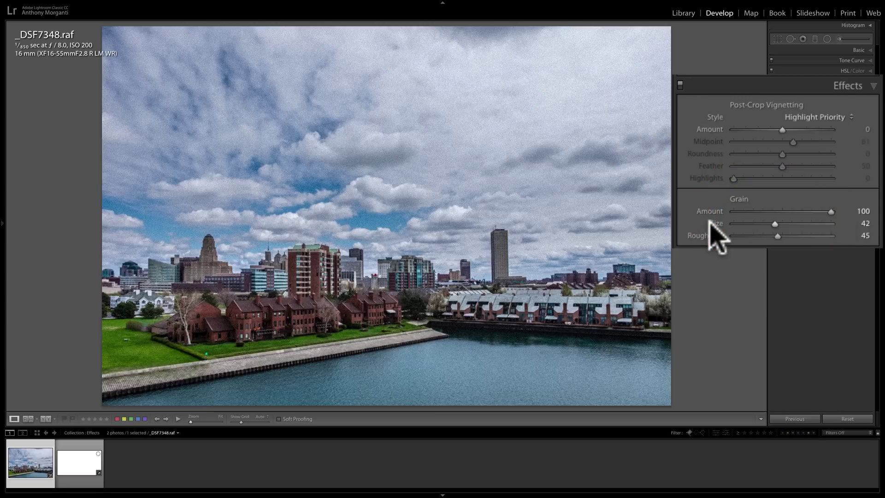
{"action": "double_click", "coordinate": [741, 199]}
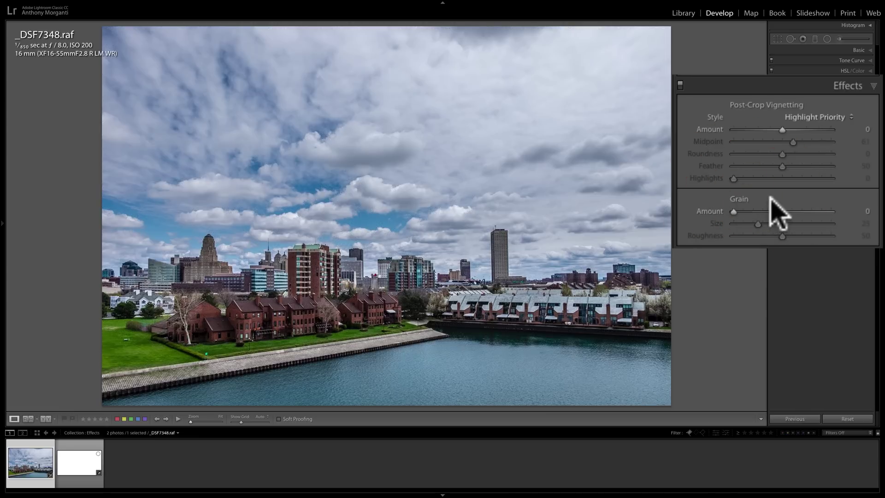
- Reset both the Grain and the Post-Crop Vignetting sections to their default values
{"action": "key", "text": "alt"}
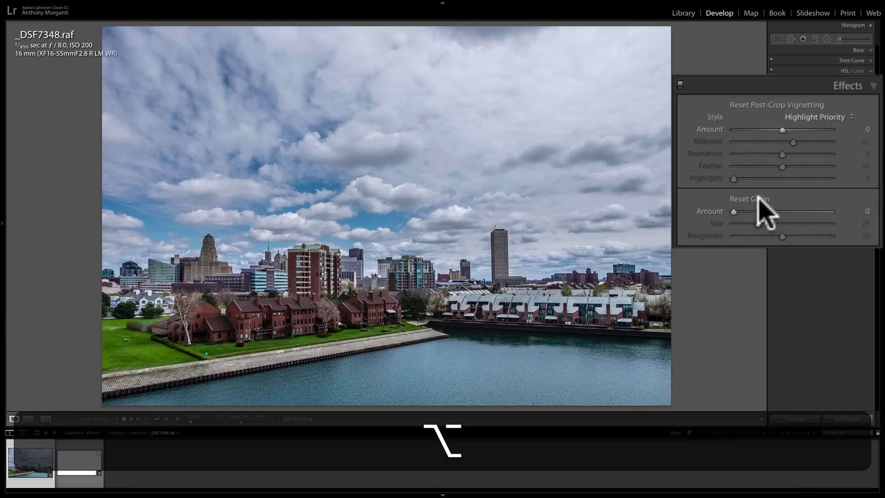
{"action": "left_click", "coordinate": [758, 198], "text": "alt"}
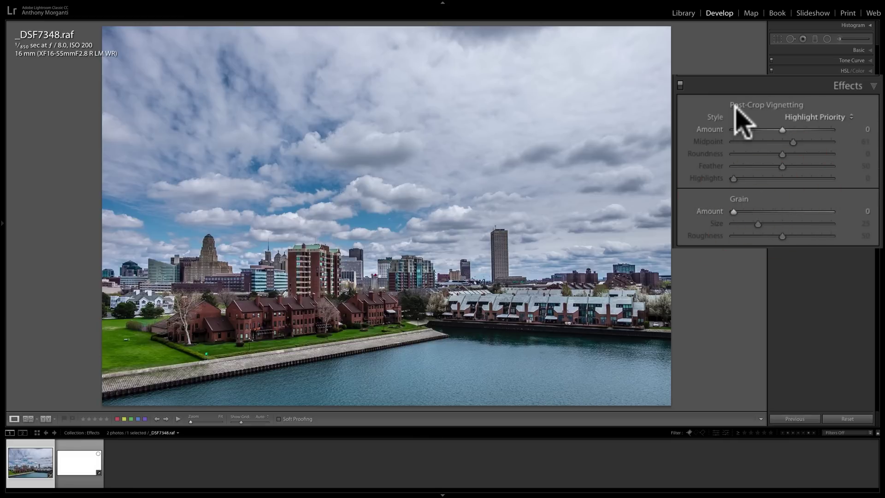
{"action": "key", "text": "alt"}
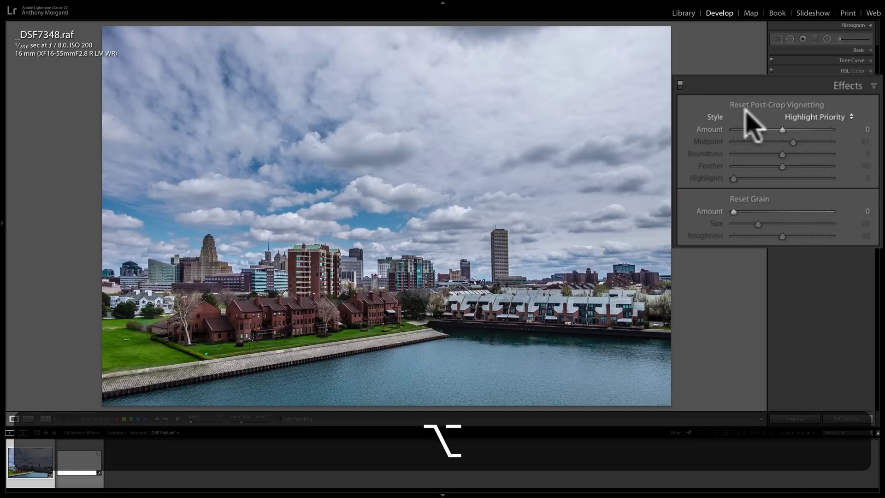
{"action": "left_click", "coordinate": [772, 105], "text": "alt"}
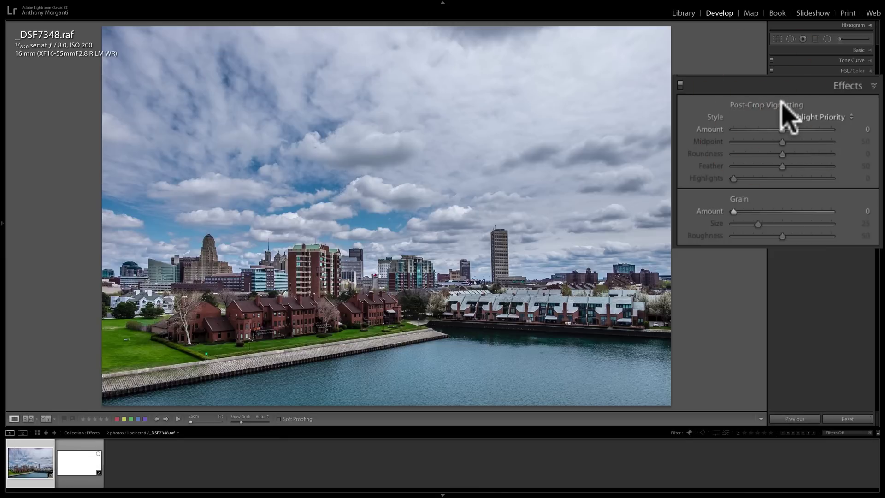
- Set the post-crop vignette to Amount -20, Midpoint 59, Roundness +3 and Feather 40
{"action": "mouse_move", "coordinate": [781, 130]}
{"action": "left_mouse_down"}
{"action": "mouse_move", "coordinate": [762, 133]}
{"action": "mouse_move", "coordinate": [790, 140]}
{"action": "left_mouse_up"}
{"action": "key", "text": "alt"}
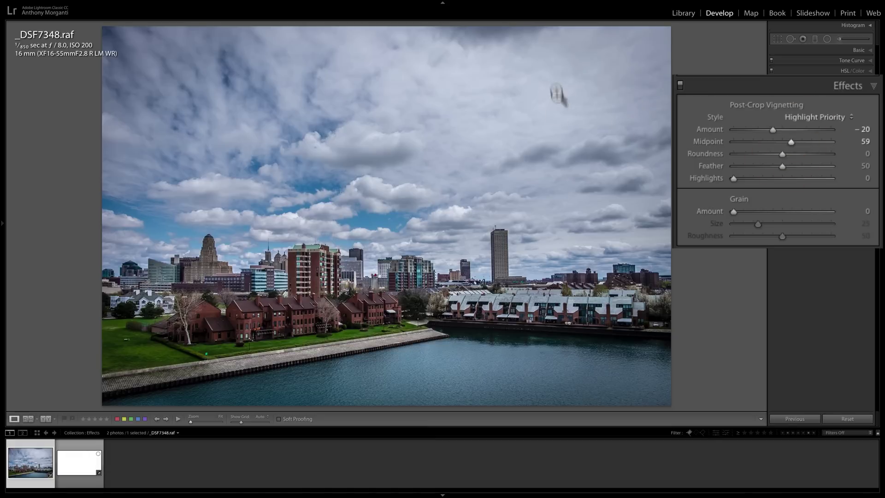
{"action": "key", "text": "alt"}
{"action": "mouse_move", "coordinate": [782, 154]}
{"action": "left_mouse_down"}
{"action": "mouse_move", "coordinate": [791, 153]}
{"action": "mouse_move", "coordinate": [773, 168]}
{"action": "left_mouse_up"}
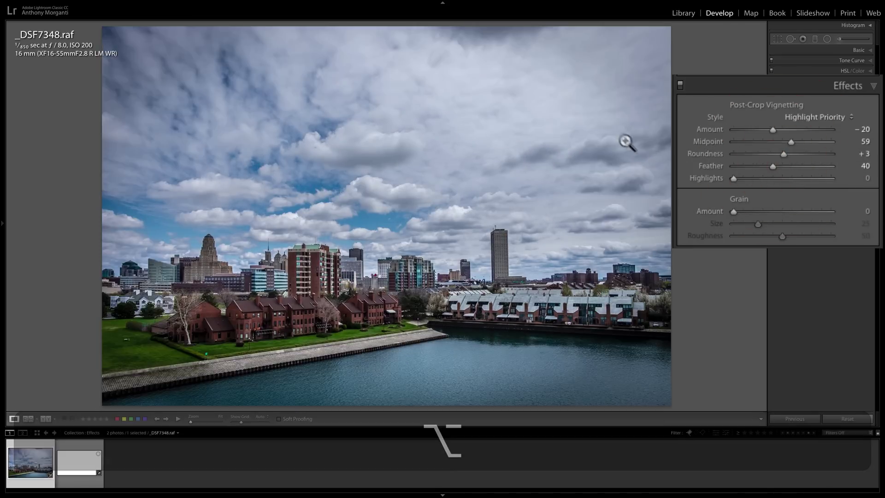